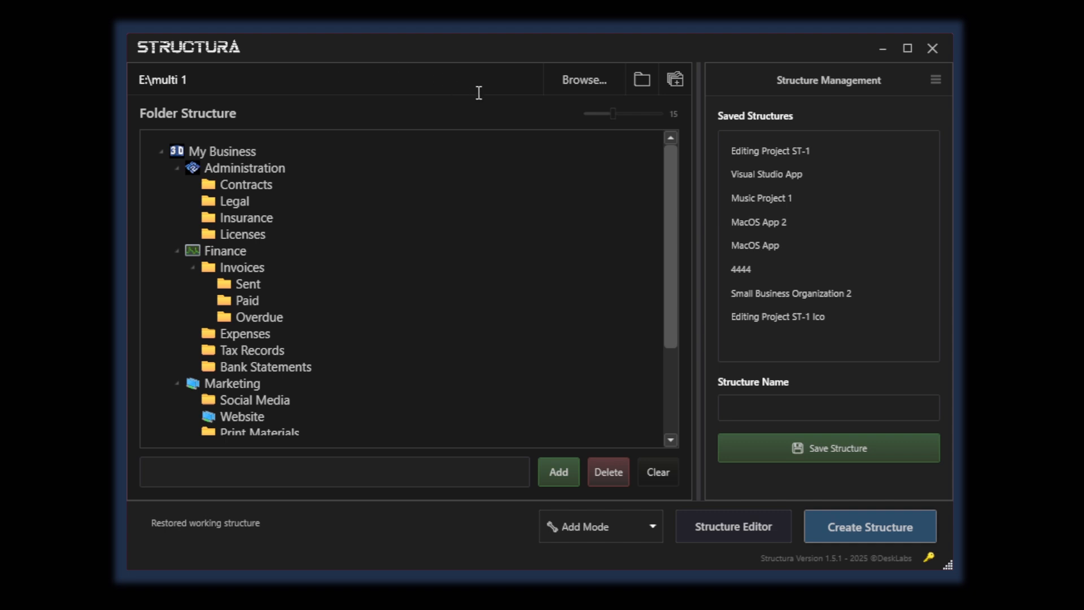
Check the root folder chooser without selecting a folder, and clear all folders from the current structure
click(579, 85)
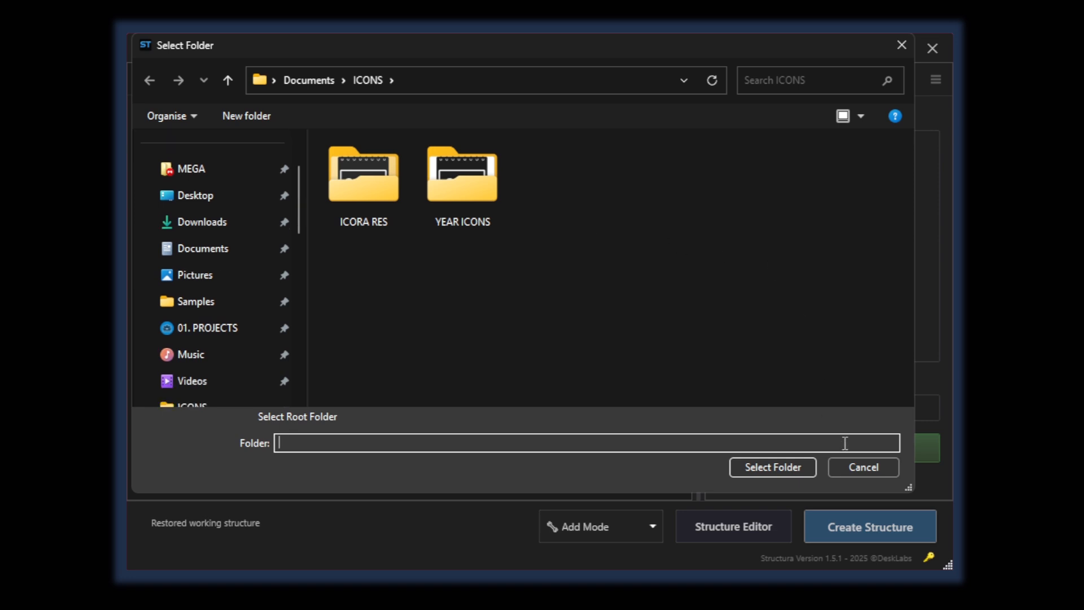
click(894, 467)
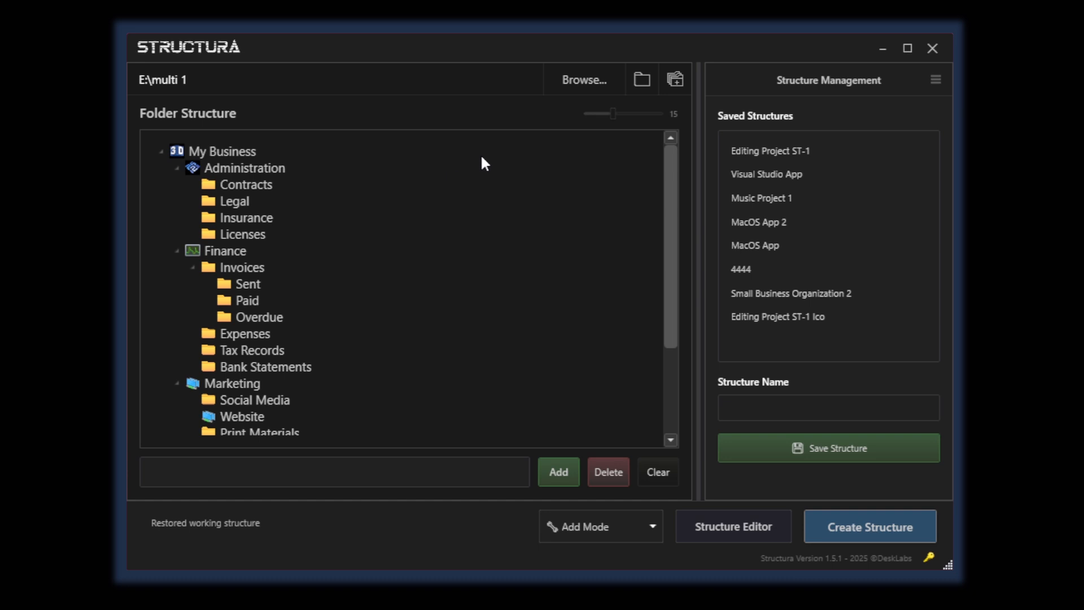
click(674, 466)
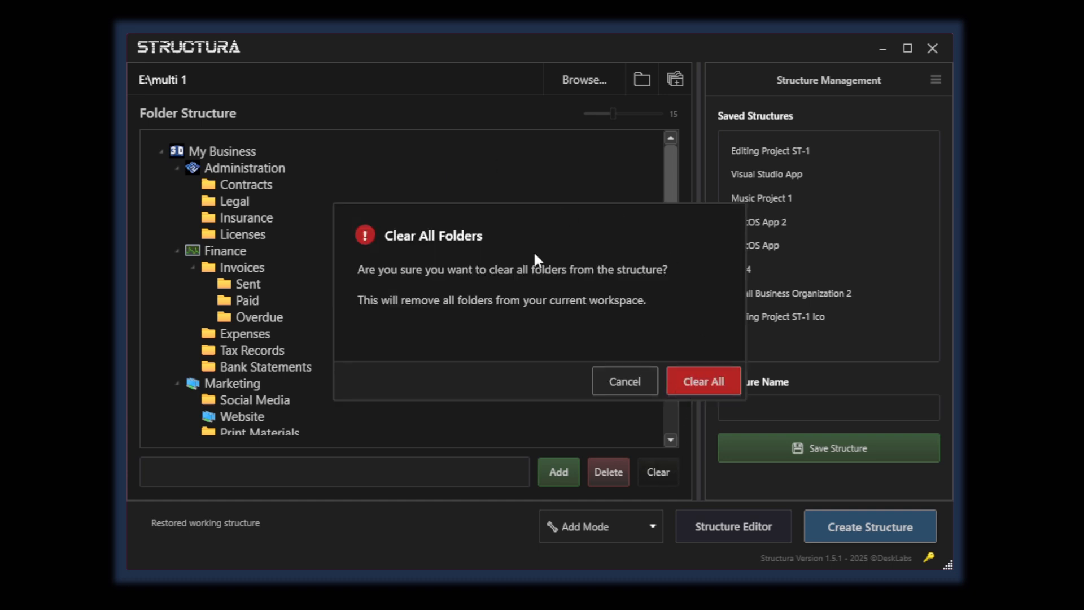
click(685, 385)
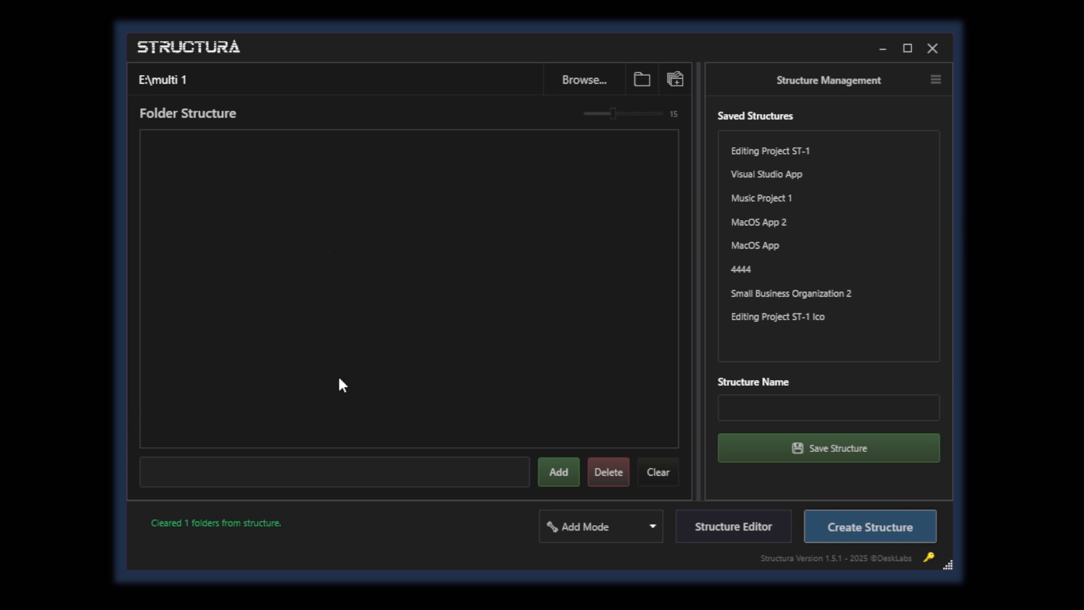
Add a root folder named Main with a subfolder named 1 inside it
click(322, 466)
text(Main)
click(553, 473)
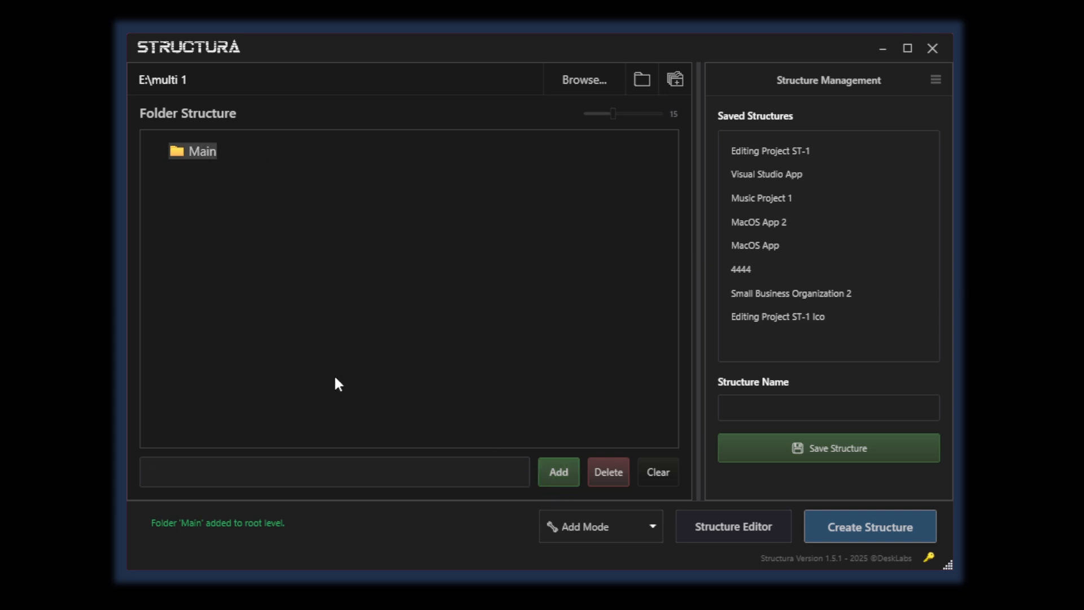
click(339, 470)
text(1)
click(560, 481)
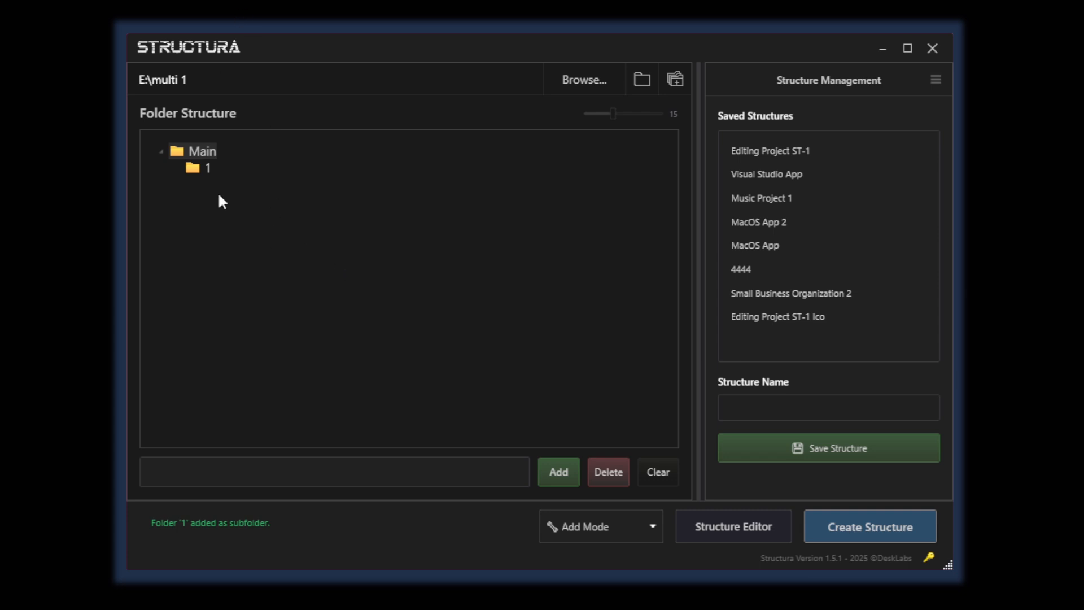
Add a subfolder named 2 inside folder 1, and delete that subfolder again
click(204, 167)
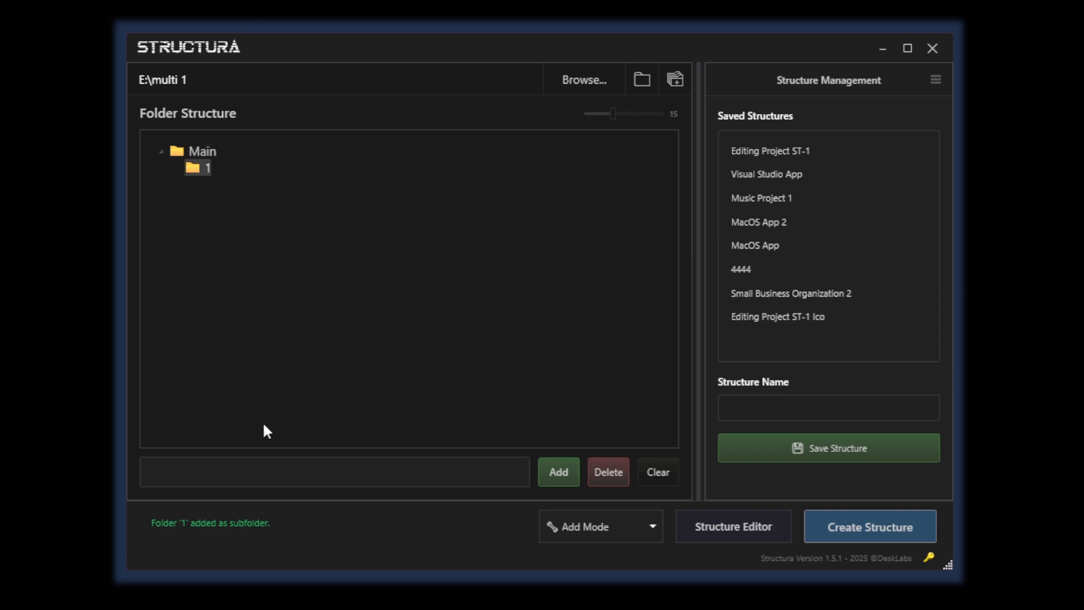
click(280, 466)
text(2)
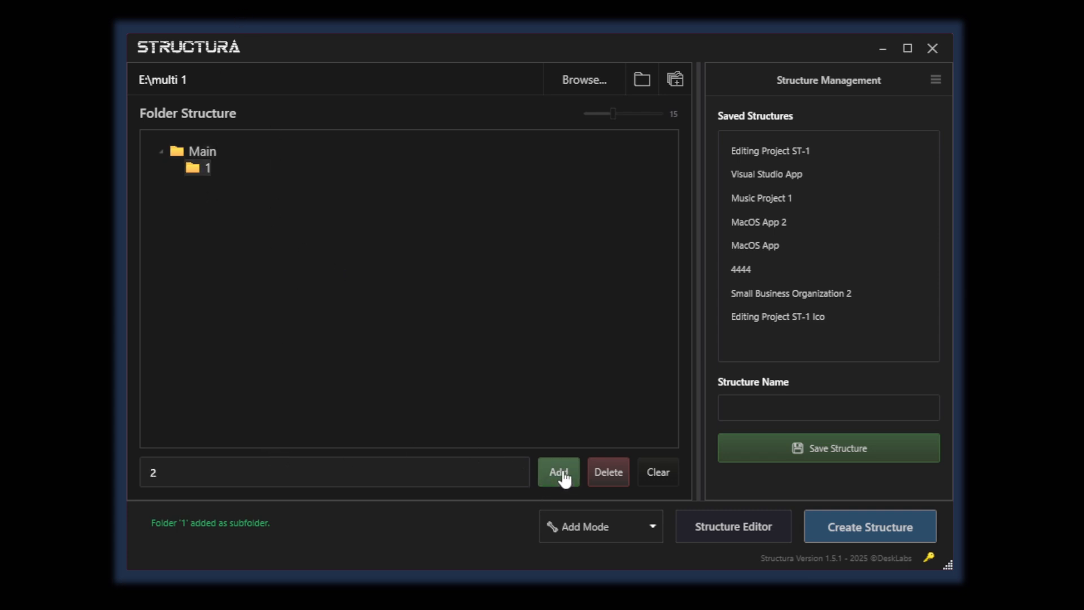
click(559, 473)
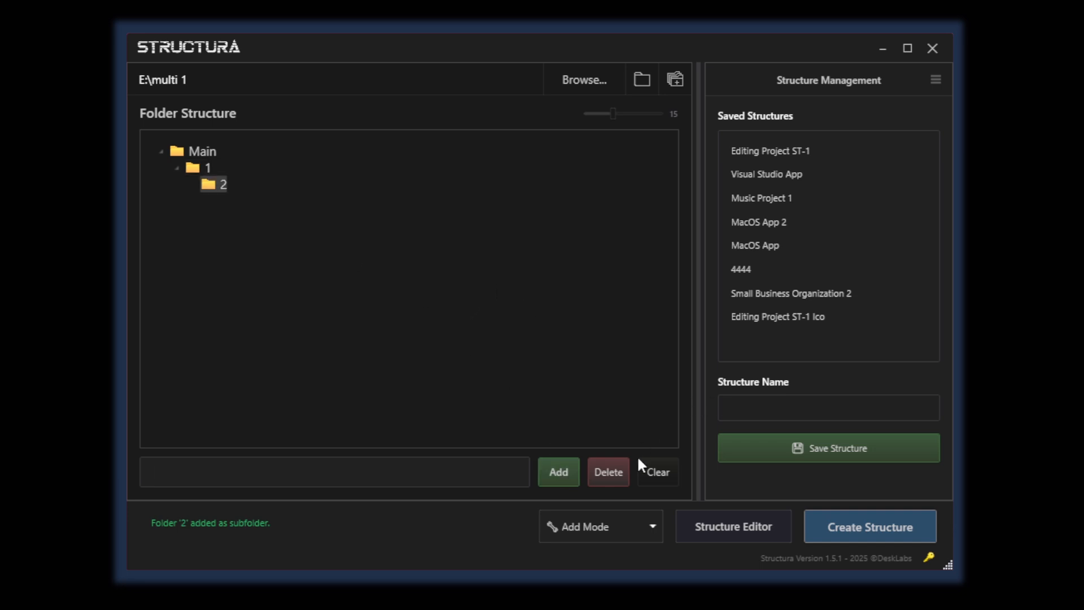
click(614, 468)
click(689, 371)
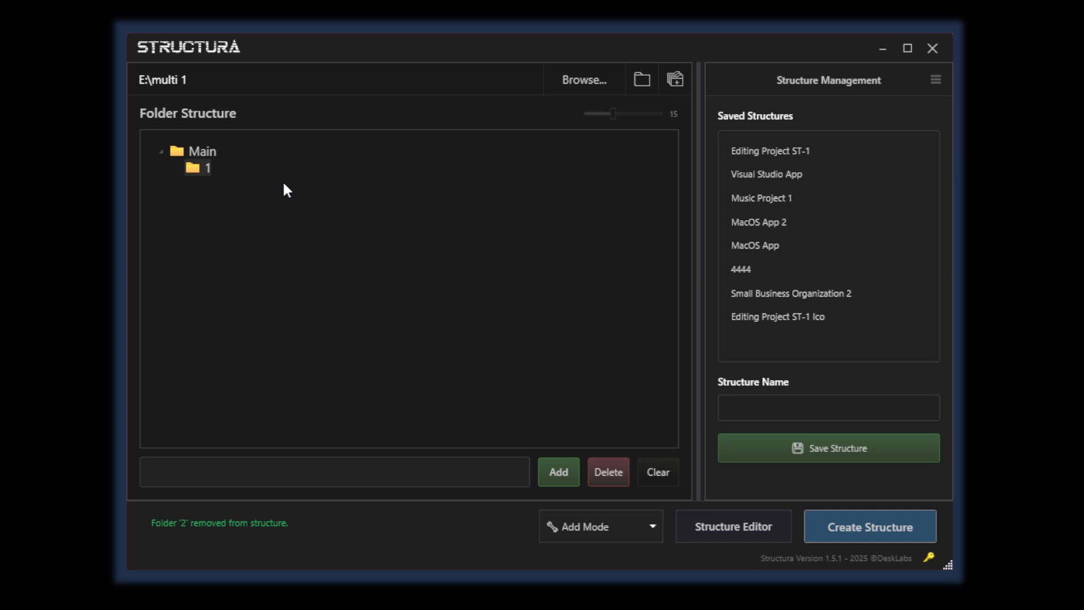
Start changing the Main folder's icon and load the custom icons from the ICONS folder in Documents
right_click(201, 154)
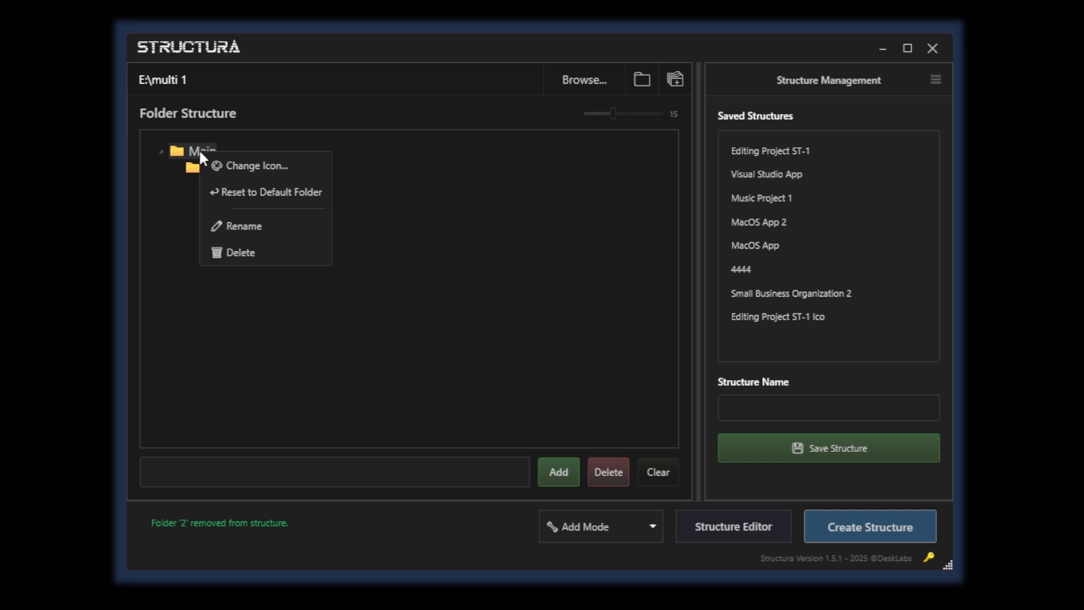
click(255, 164)
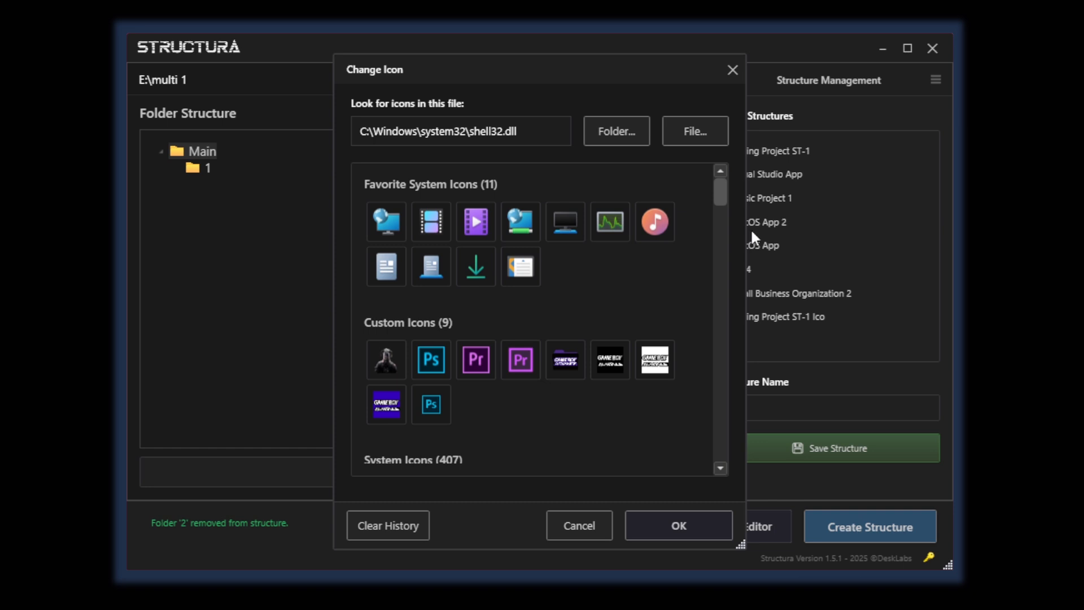
click(620, 145)
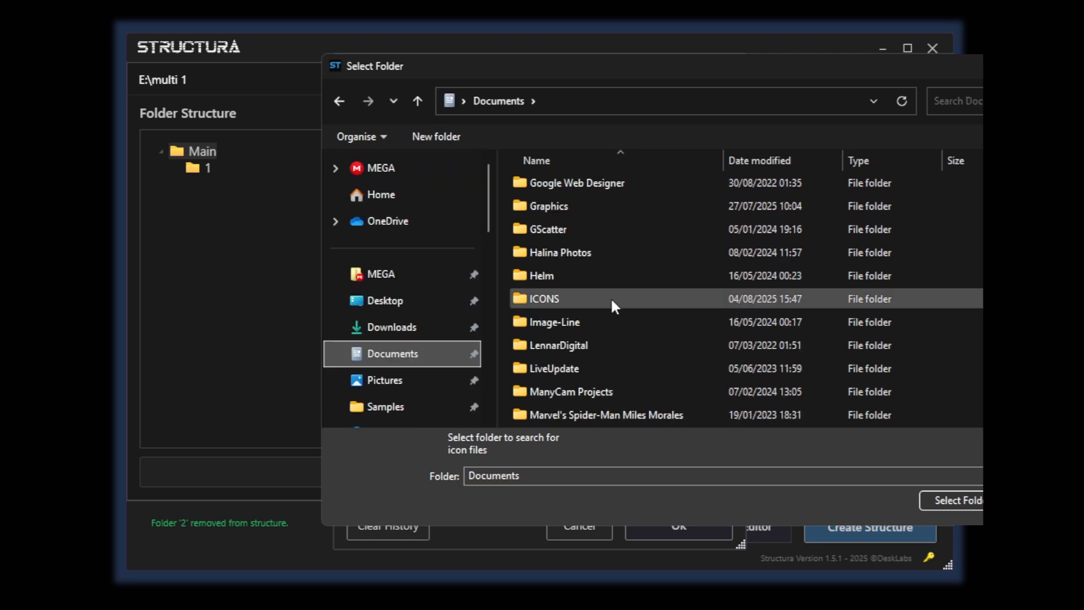
click(574, 298)
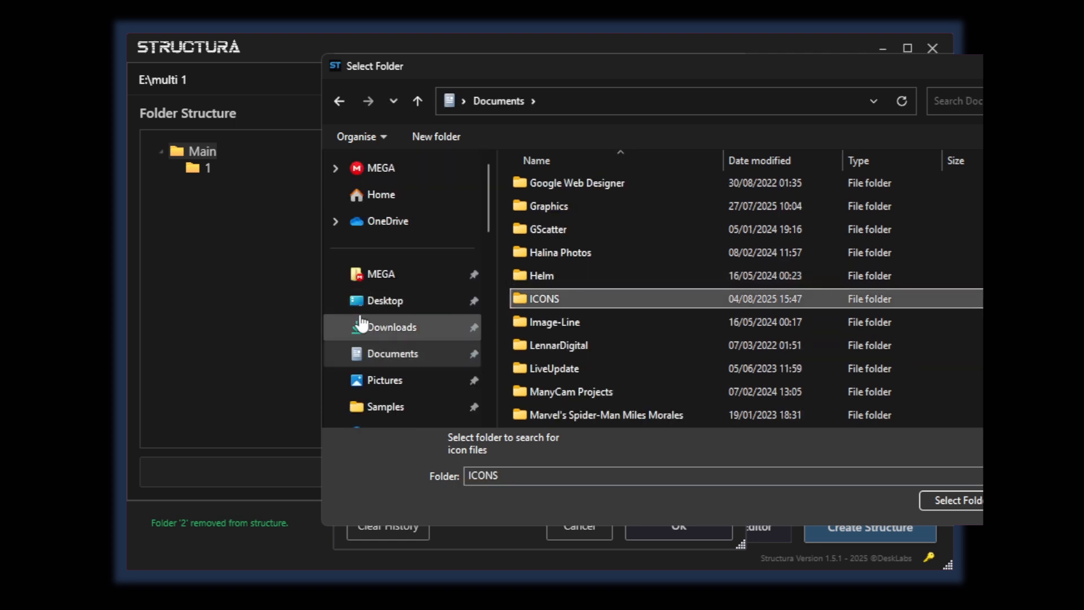
click(939, 501)
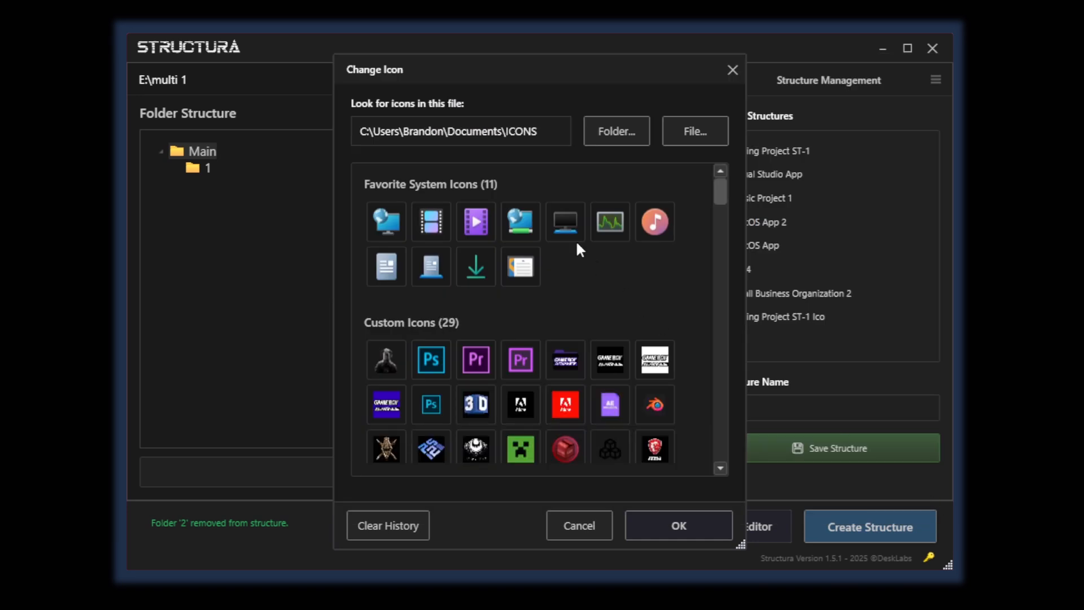
Look through the custom and system icons, and remove the Premiere Pro Projects.ico icon from the custom icons
scroll(577, 245, down, 3)
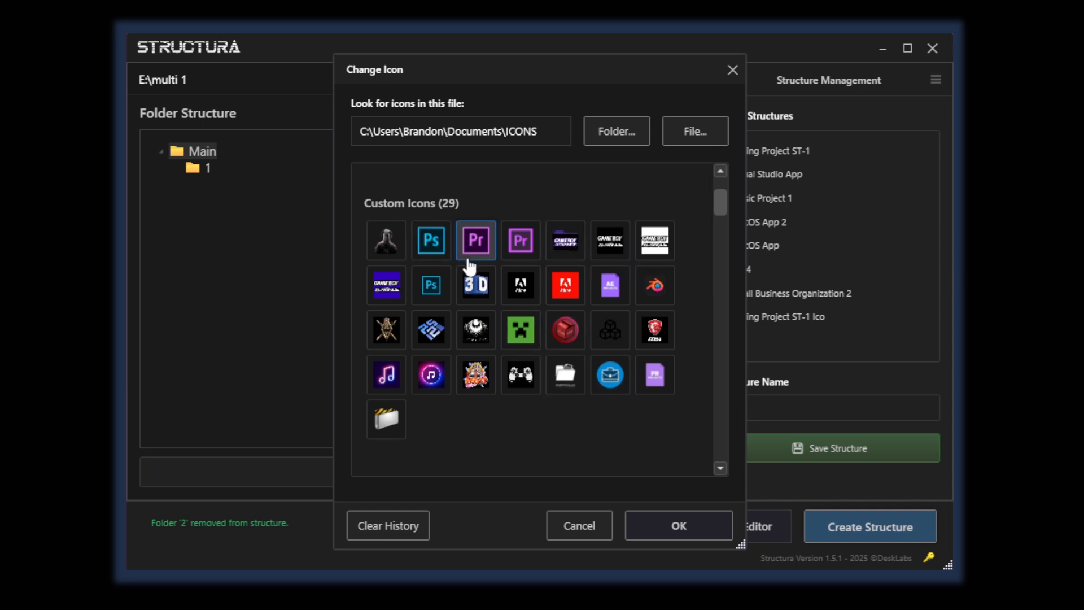
click(566, 257)
scroll(559, 277, down, 3)
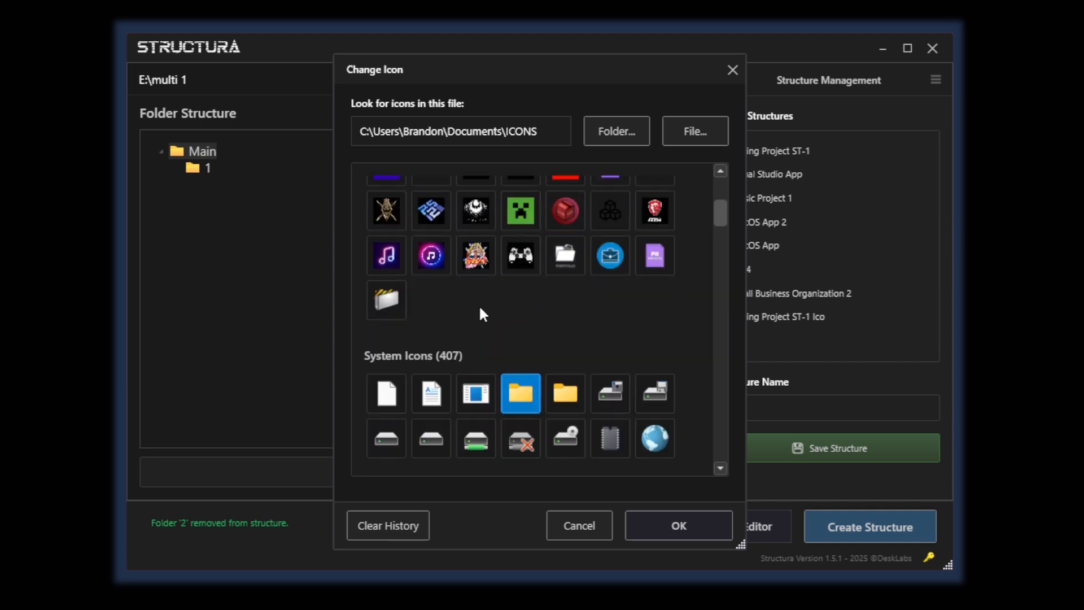
scroll(459, 337, down, 2)
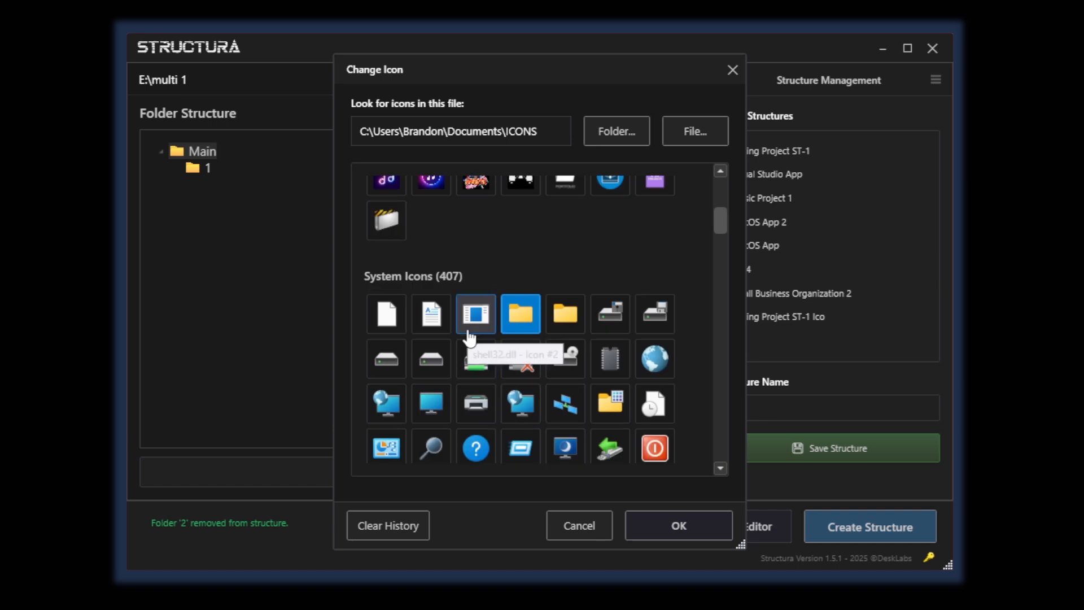
scroll(710, 282, up, 4)
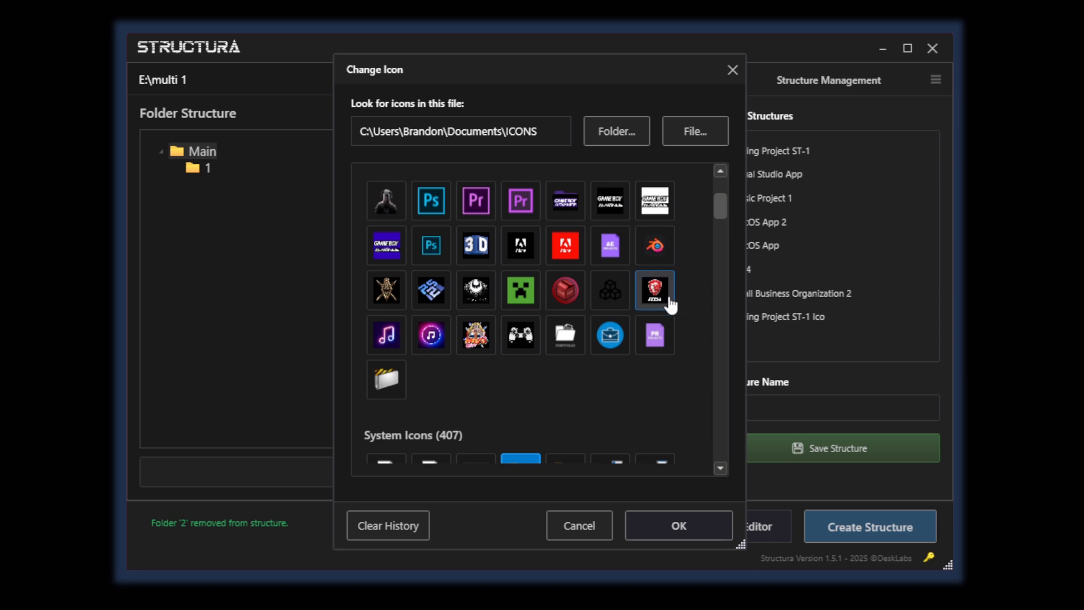
right_click(654, 325)
click(696, 347)
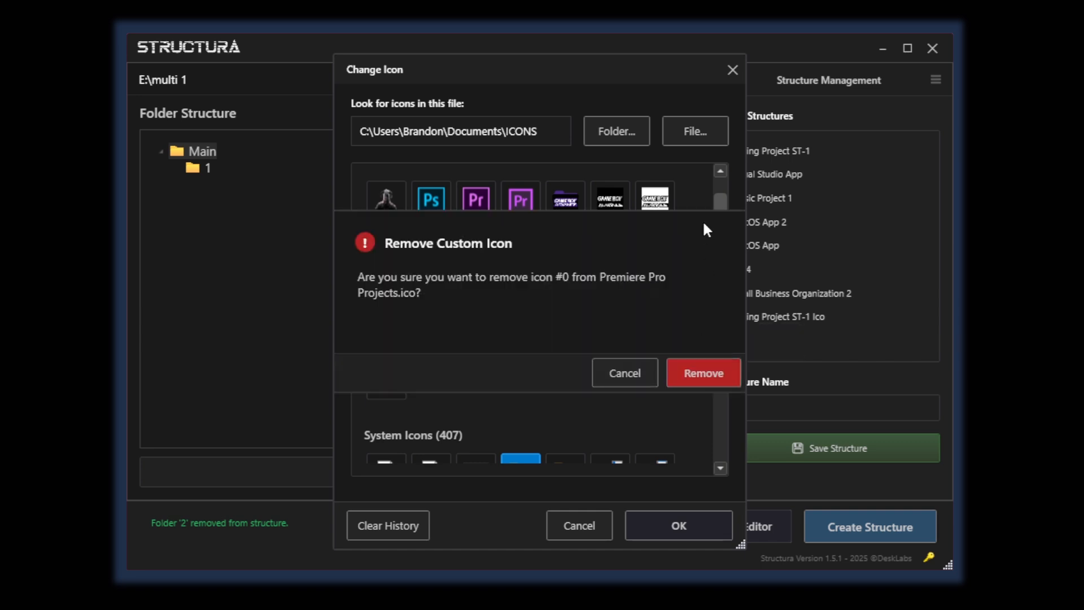
click(702, 373)
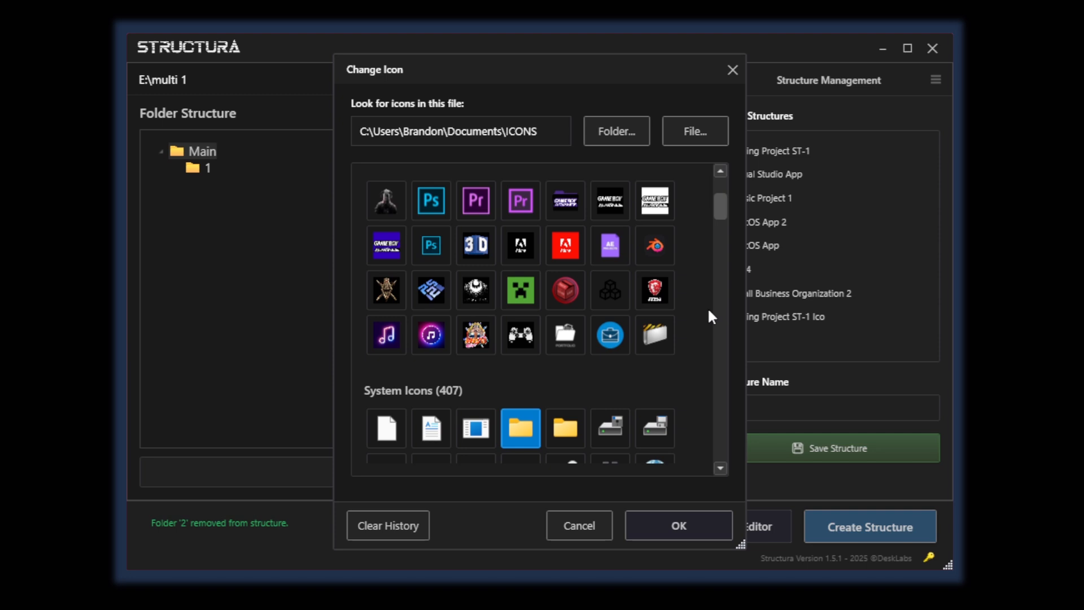
Add the disc drive system icon to the favorites, and remove it from the favorites again
scroll(708, 311, up, 3)
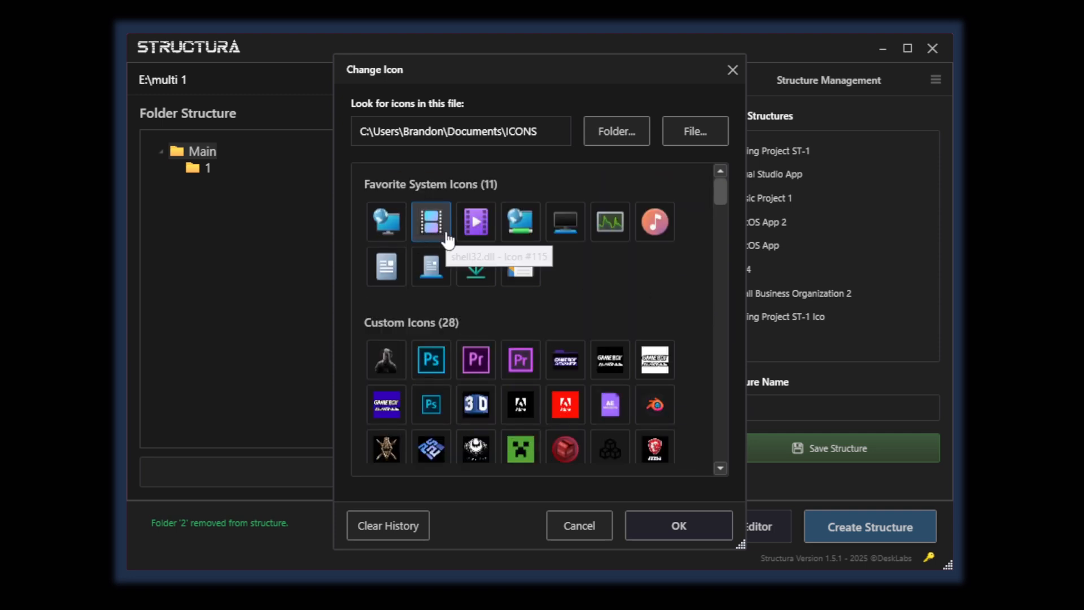
scroll(448, 240, down, 12)
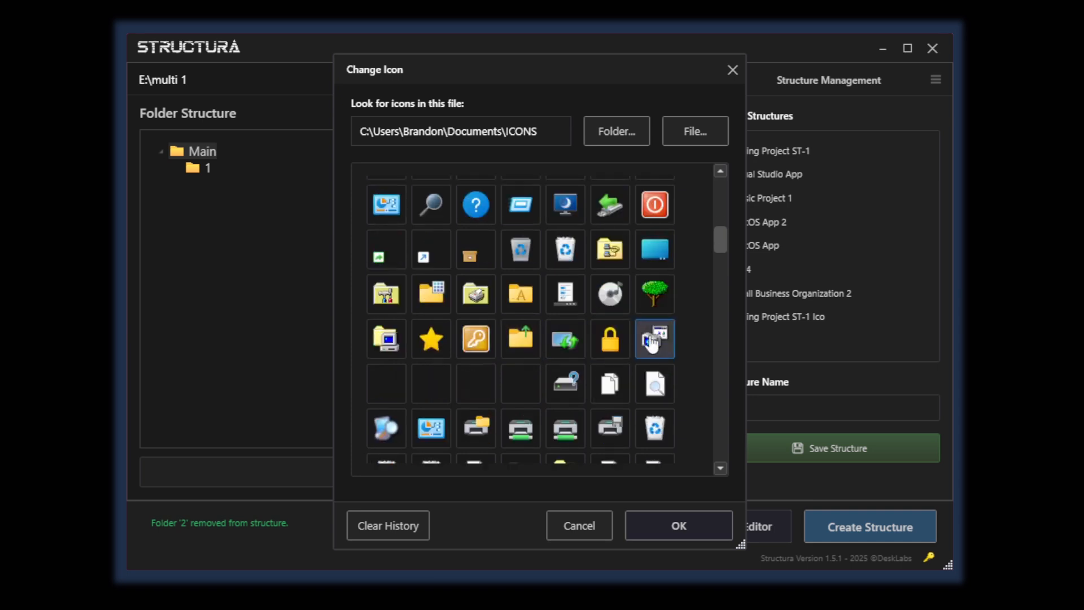
scroll(652, 341, up, 5)
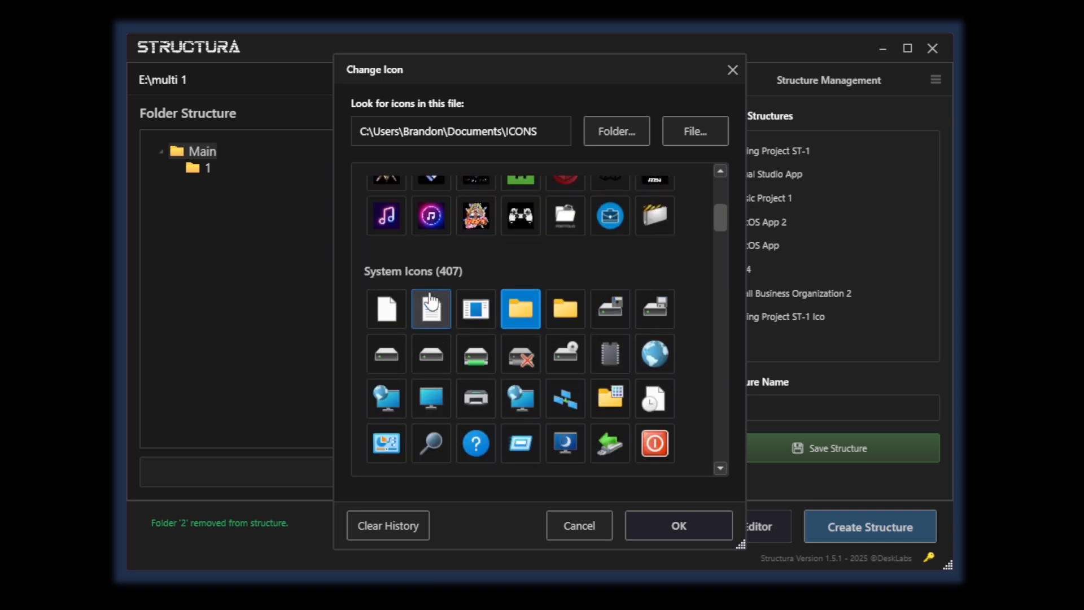
right_click(580, 339)
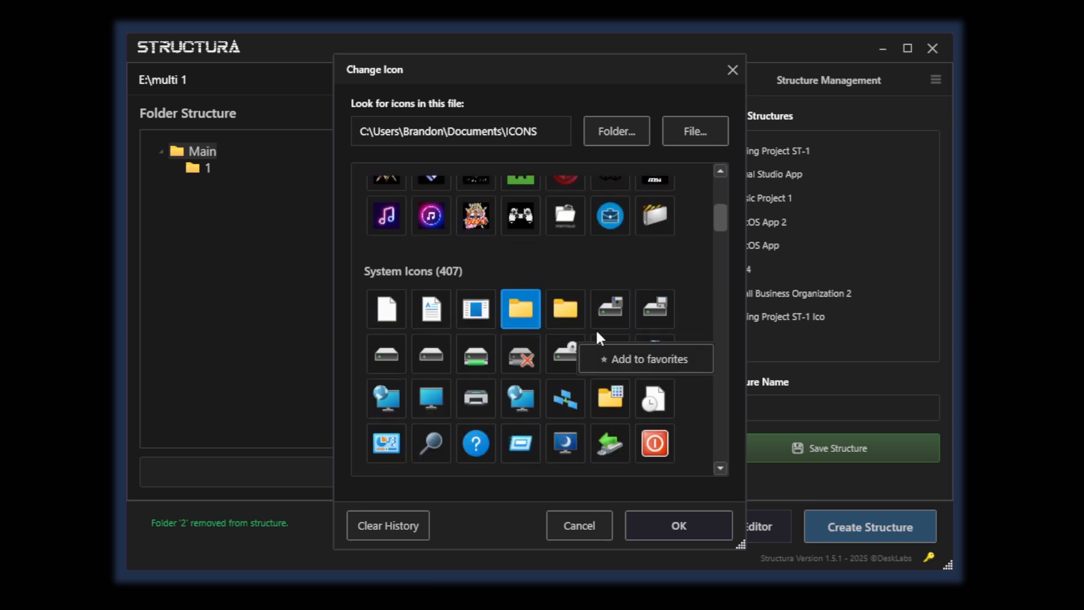
click(655, 358)
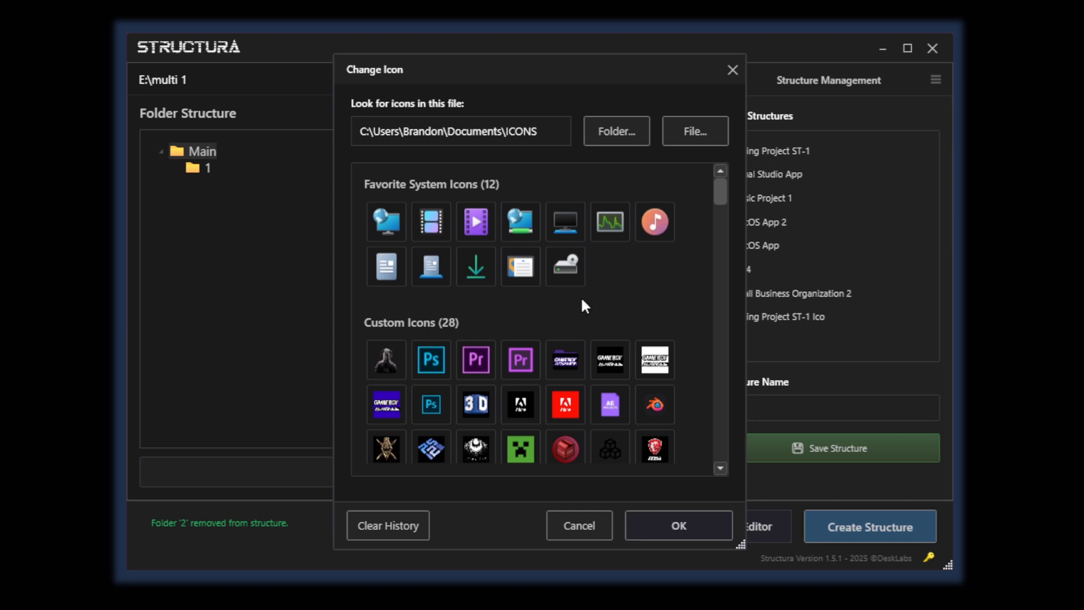
right_click(568, 270)
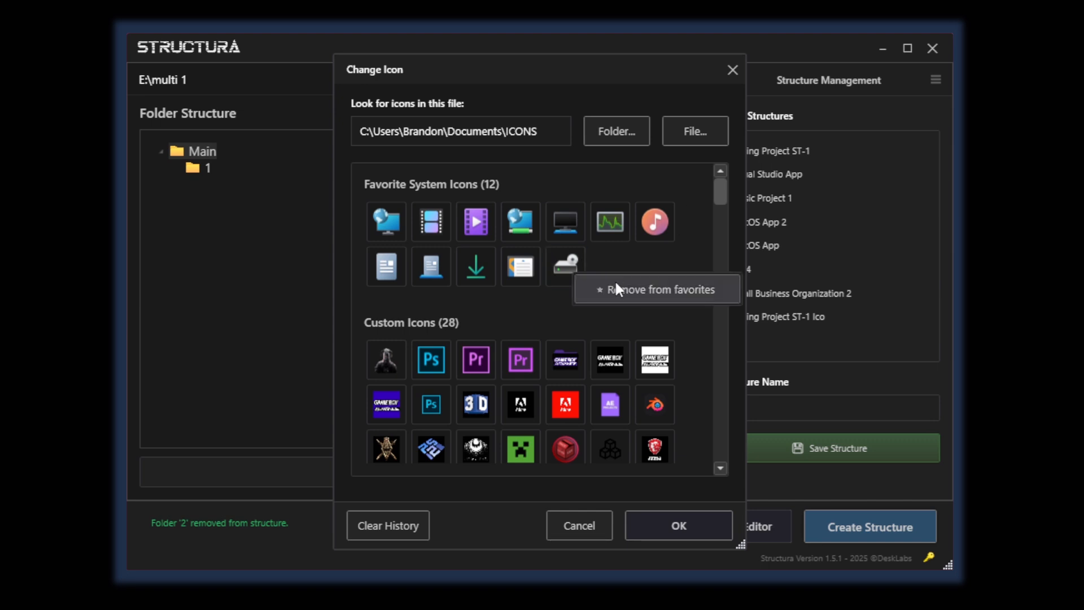
click(620, 287)
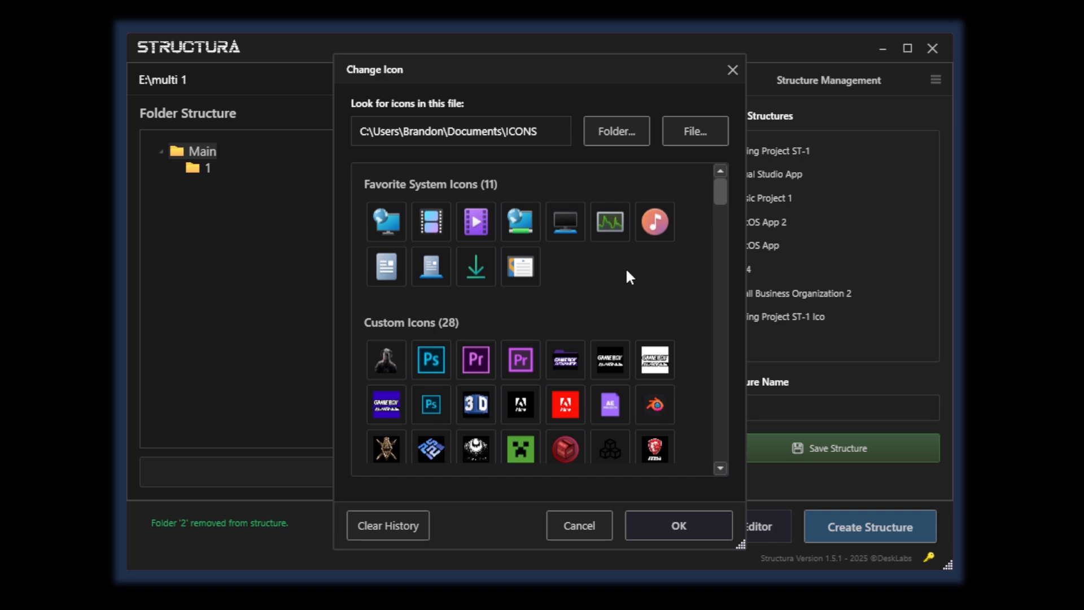
Clear the custom icon file history and accept the preselected folder icon for Main
scroll(626, 266, down, 2)
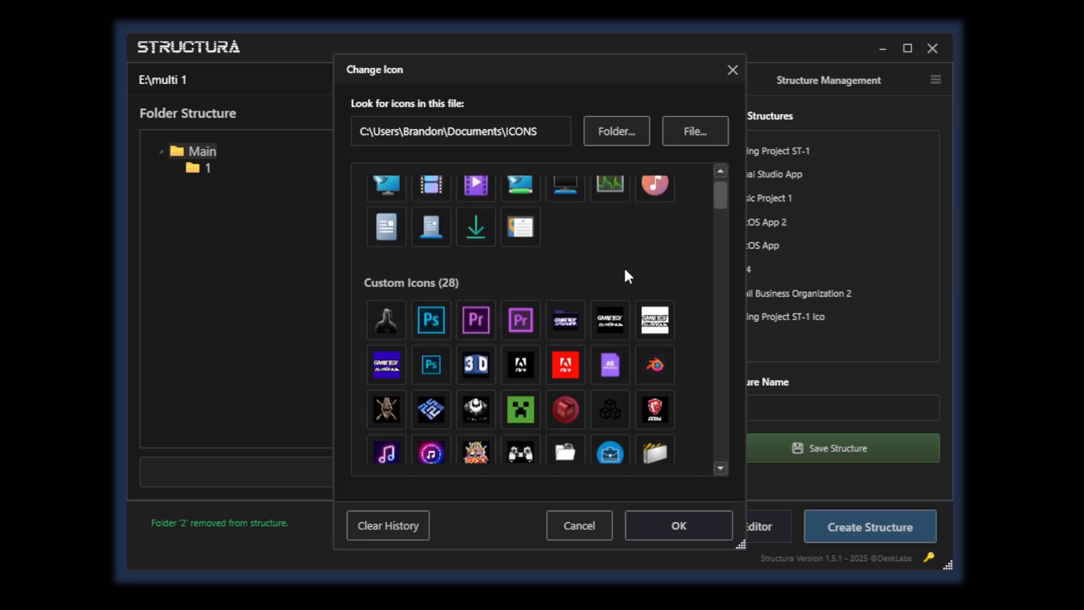
click(388, 525)
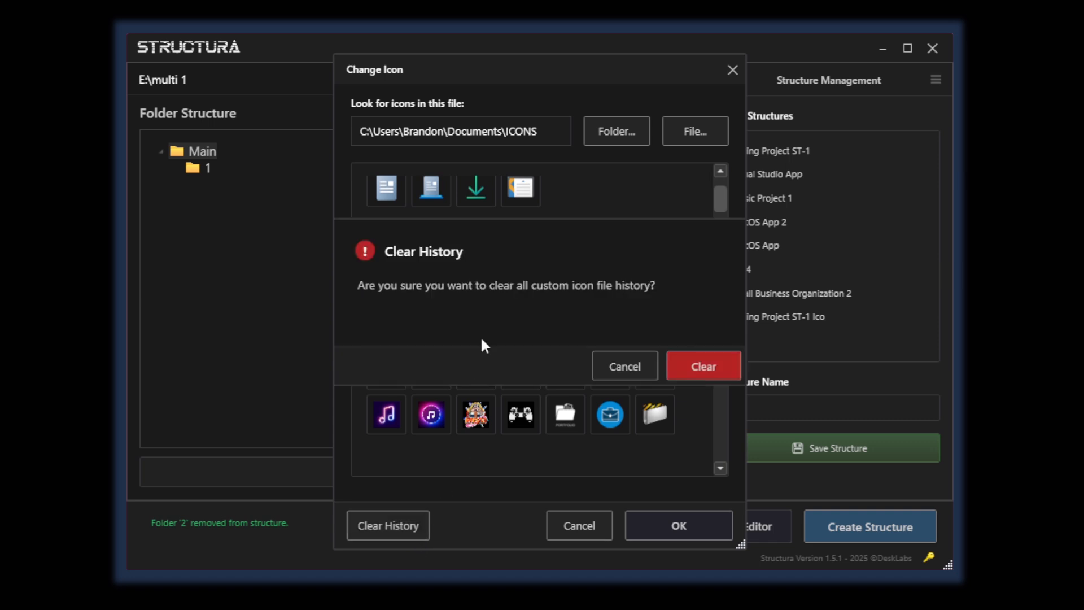
click(697, 365)
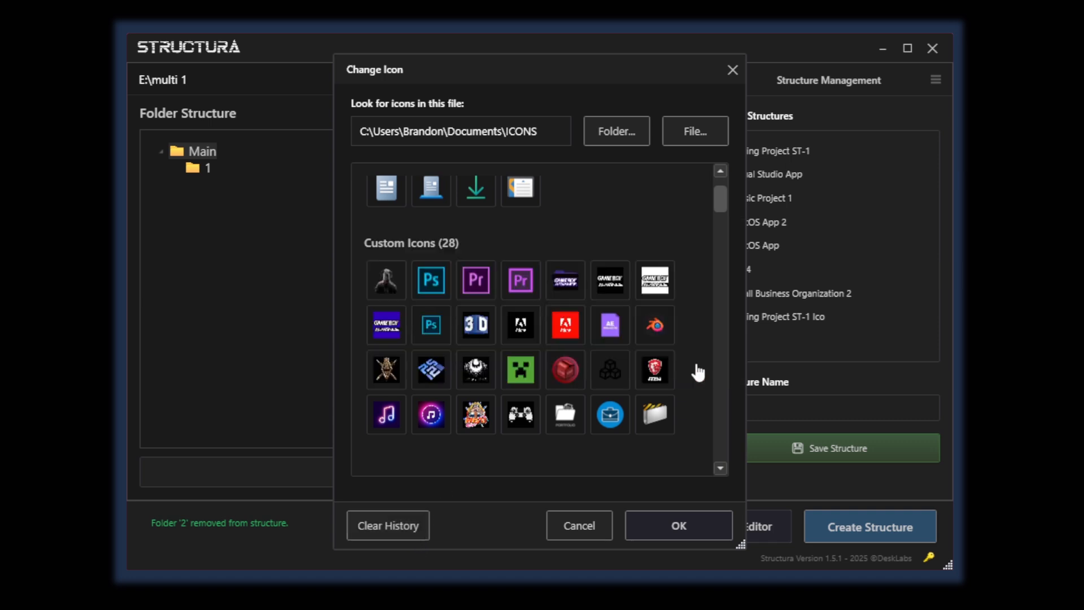
scroll(627, 339, up, 2)
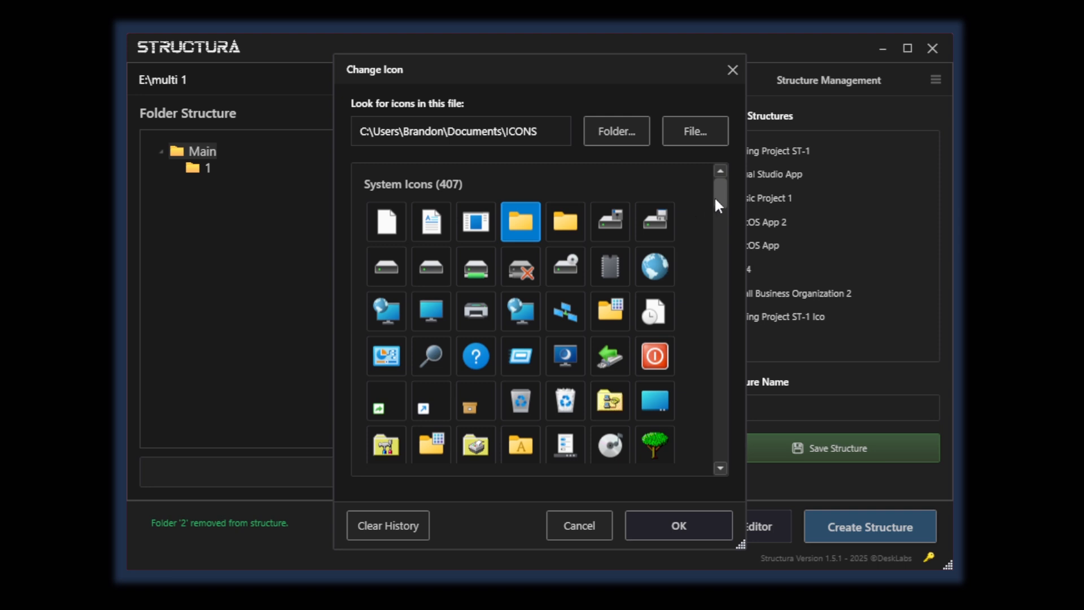
click(694, 535)
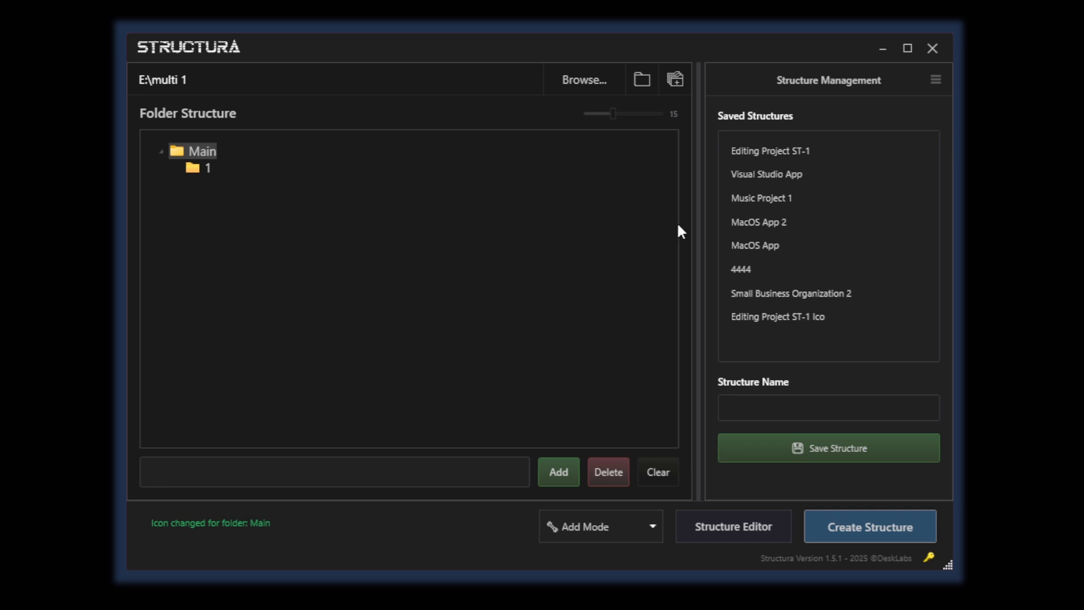
Load the saved structure Small Business Organization 2 in place of the current folders and look through its tree
right_click(793, 292)
click(826, 308)
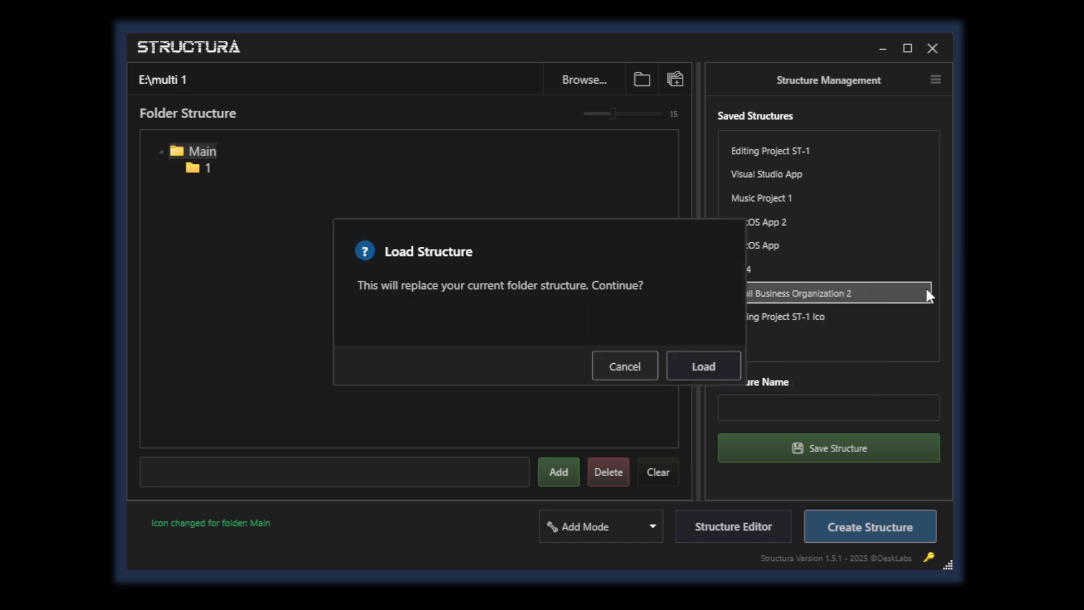
click(704, 367)
scroll(351, 248, down, 3)
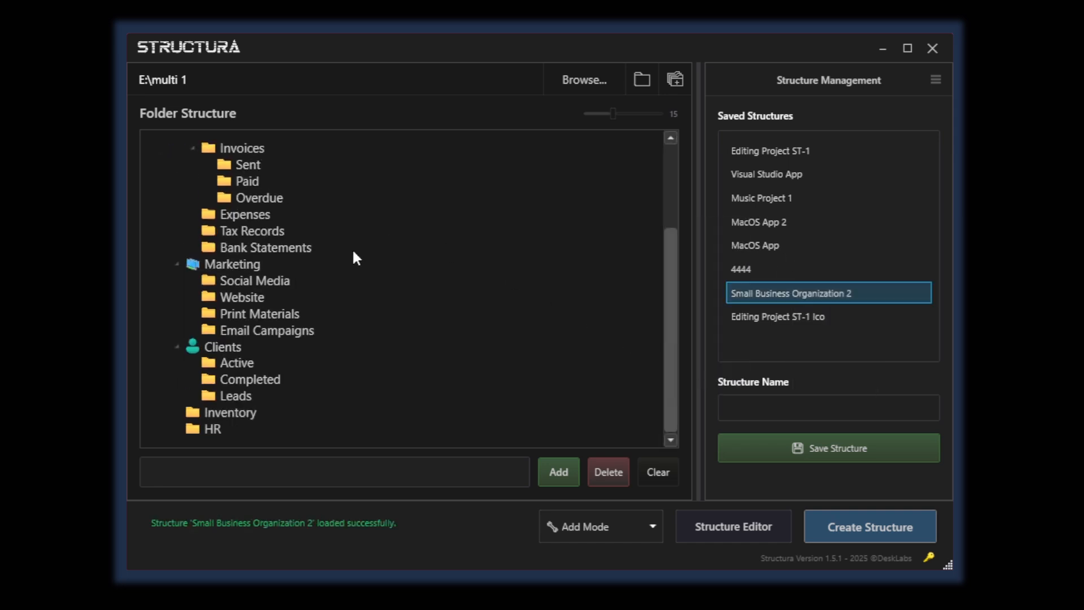
Open the structure editor for the loaded structure and expand its syntax rules
scroll(296, 268, up, 3)
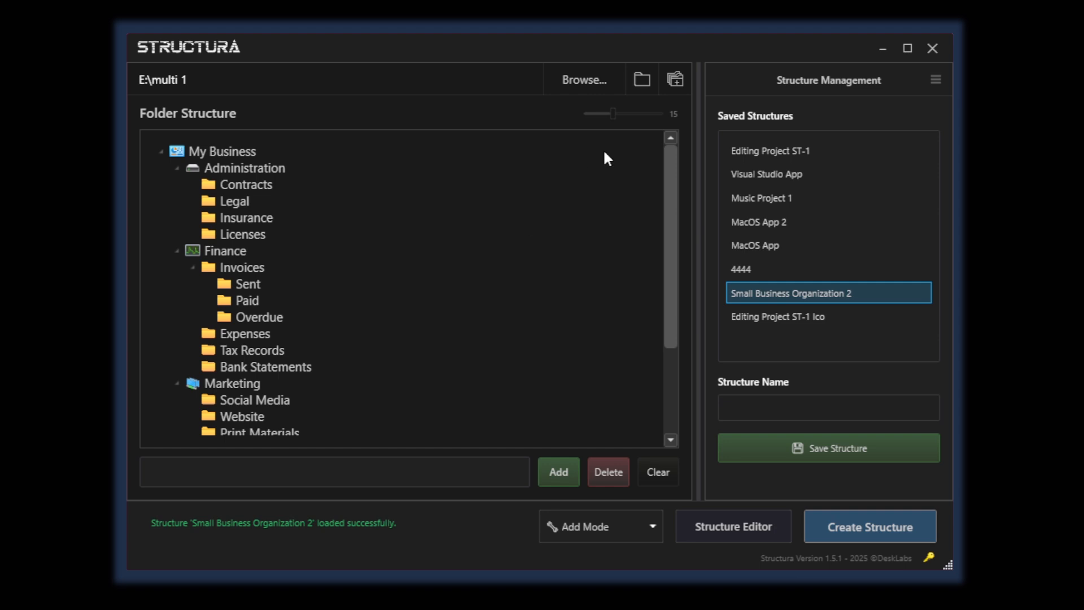
mouse_move(613, 117)
mouse_down()
mouse_move(586, 115)
mouse_move(683, 112)
mouse_move(585, 114)
mouse_move(642, 116)
mouse_move(598, 118)
mouse_move(614, 117)
mouse_up()
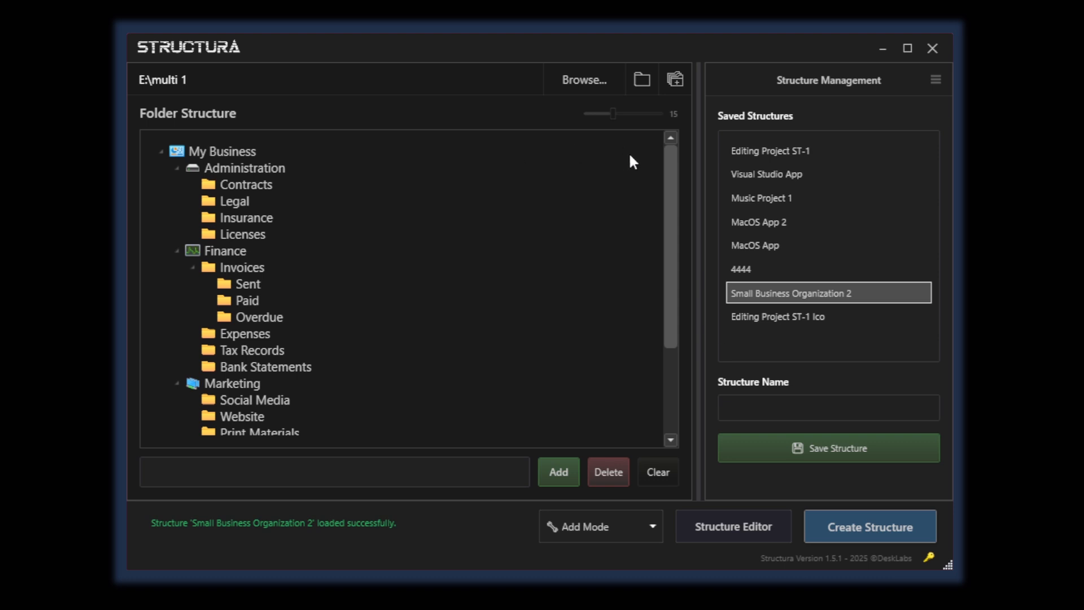
click(747, 531)
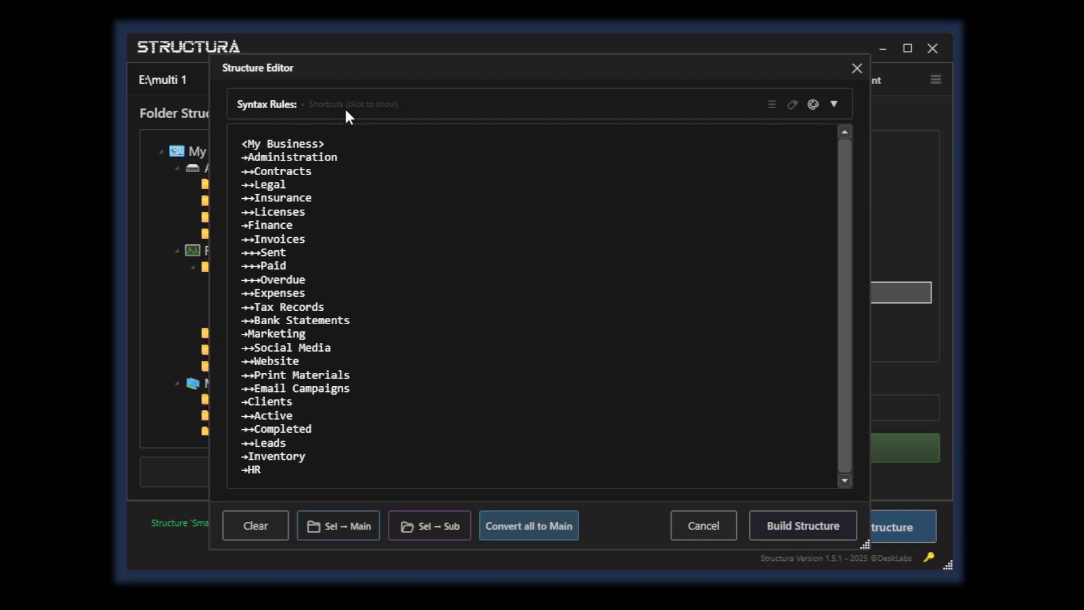
click(834, 105)
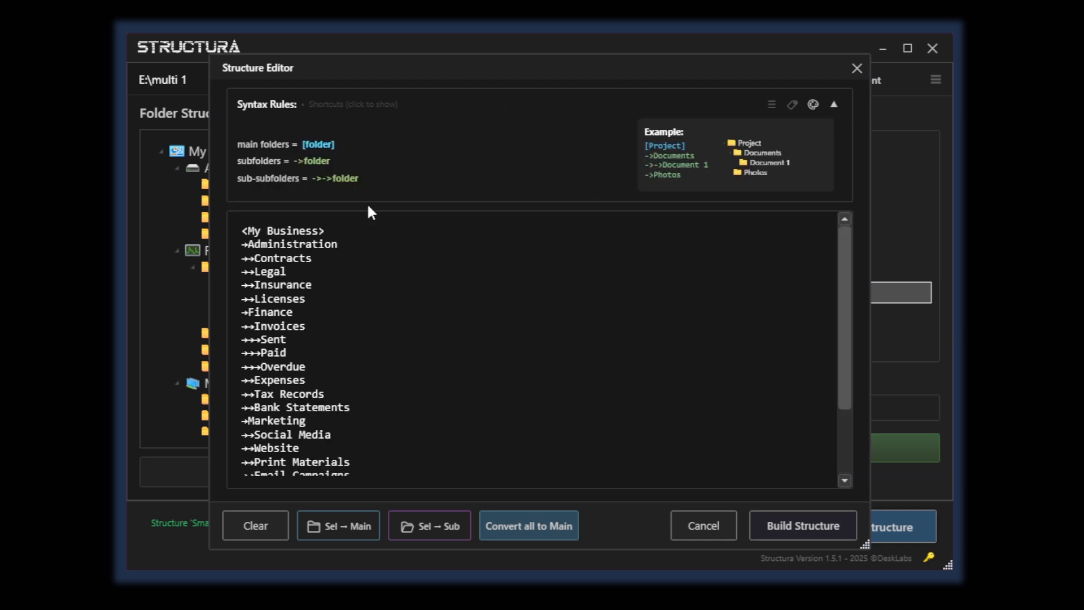
Try out bracket characters after My Business and remove the subfolder arrow from the Administration line
click(345, 233)
text([] <> ><)
click(248, 244)
key(BackSpace)
Duplicate the Administration line directly below itself and extend the copy to Administration\1
drag(331, 244, 237, 250)
key(ctrl+c)
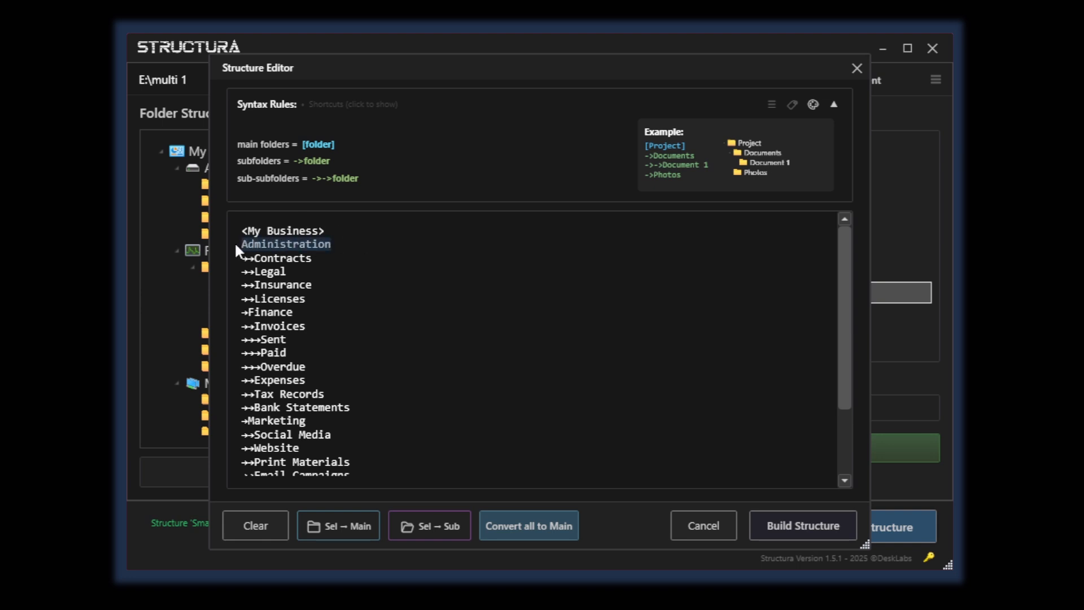
click(383, 245)
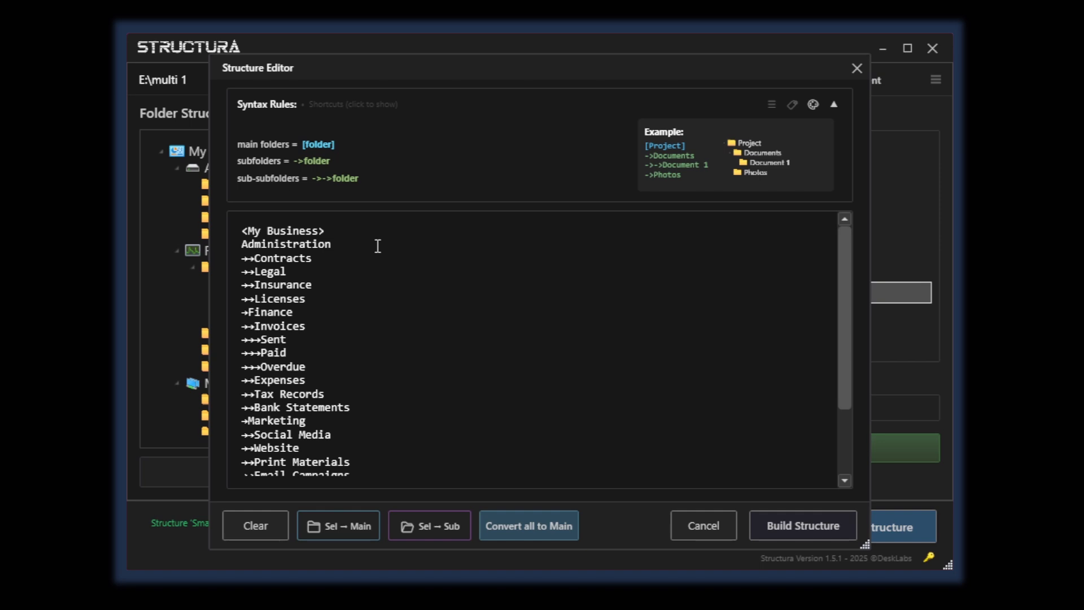
key(Return)
key(ctrl+v)
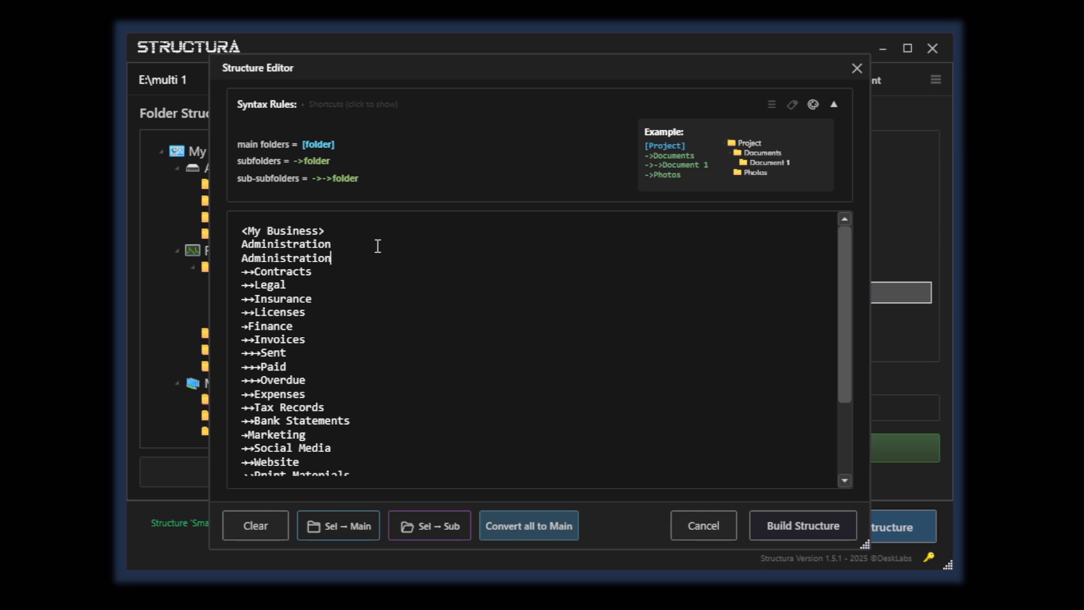
text(\1)
Delete the Administration\1 line and restore the arrow before Administration, closing the structure editor without building
key(ctrl+a)
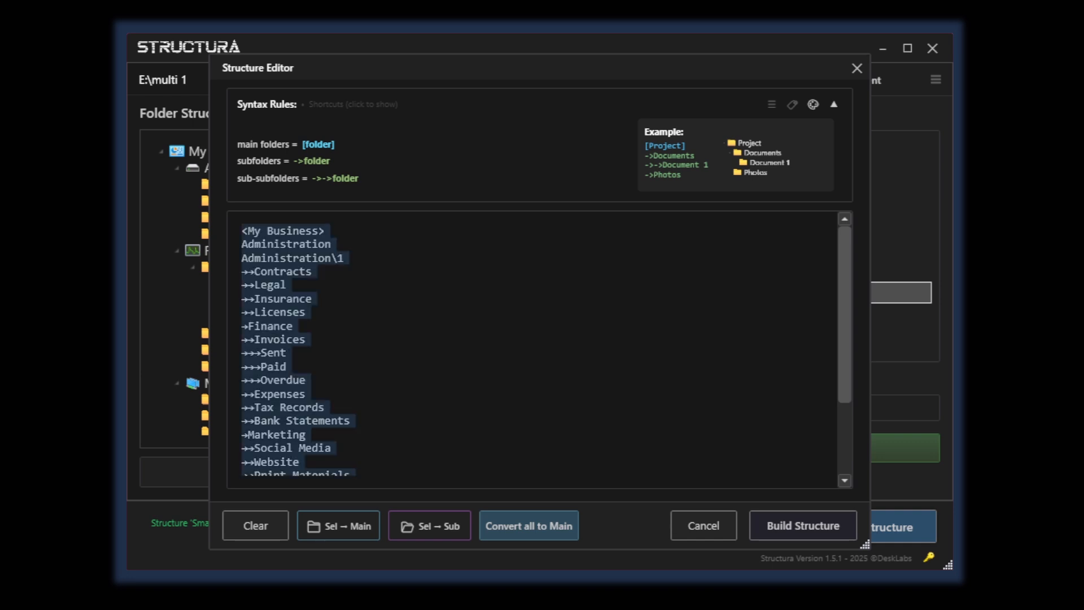
click(375, 243)
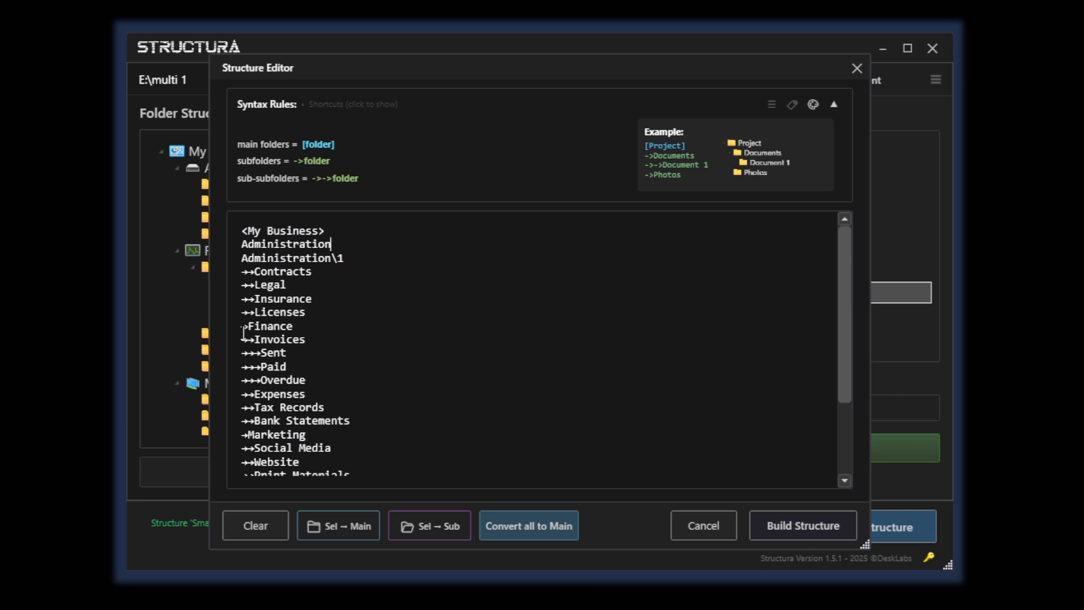
drag(361, 259, 236, 258)
key(BackSpace)
key(BackSpace)
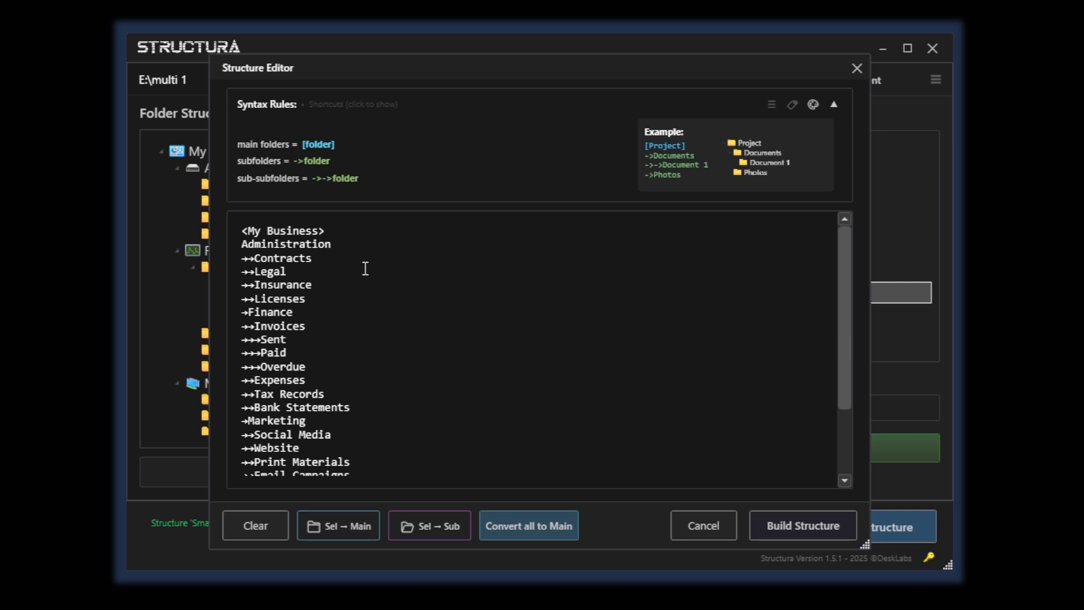
key(Tab)
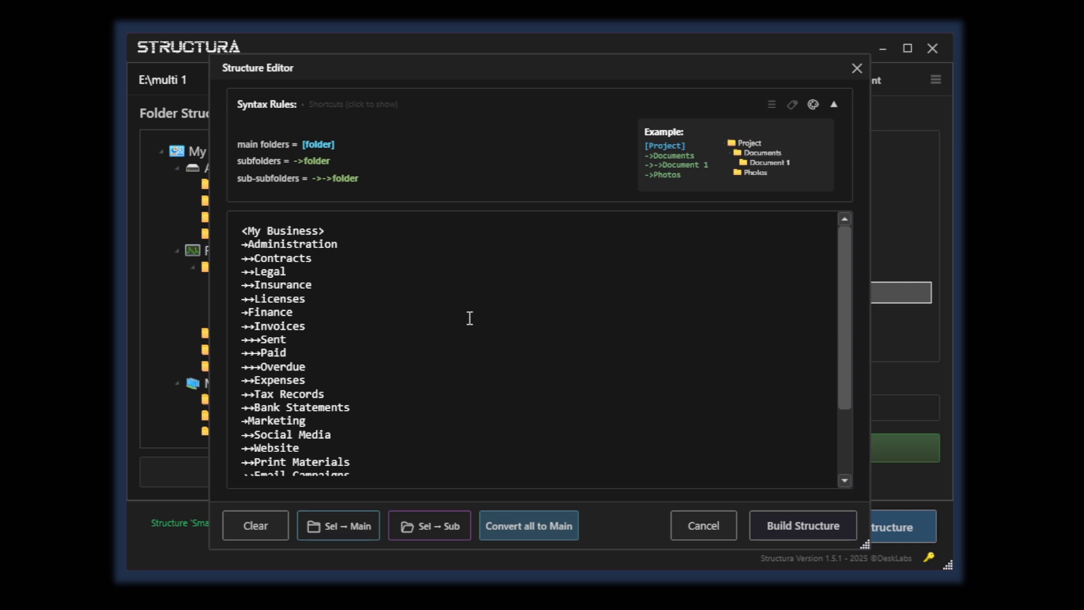
click(704, 525)
Reopen the structure editor with blank lines between the folder groups and insert another blank line below My Business
click(732, 525)
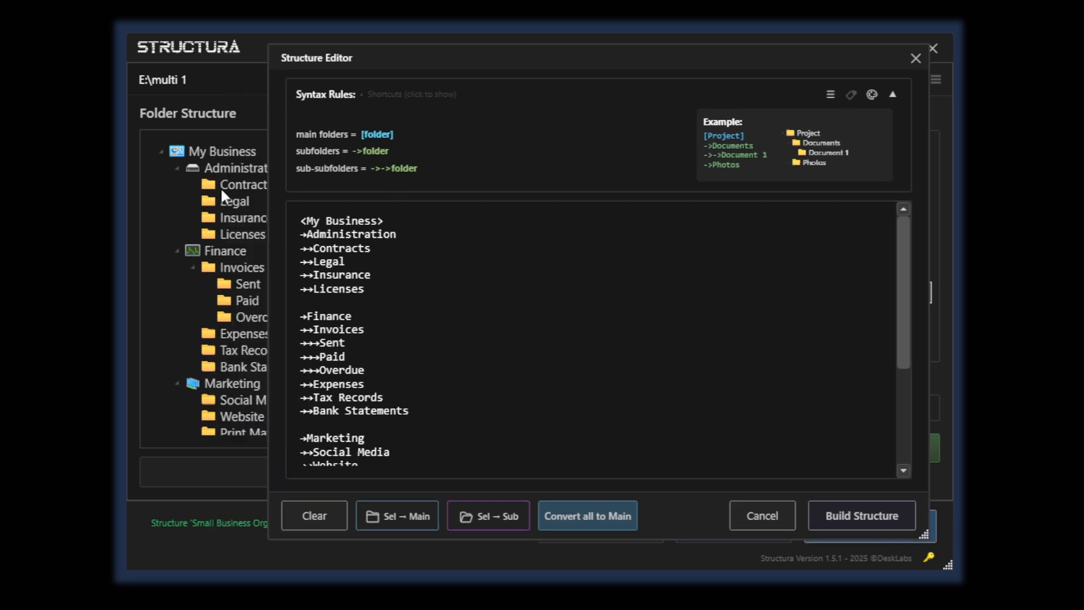
click(410, 220)
key(Return)
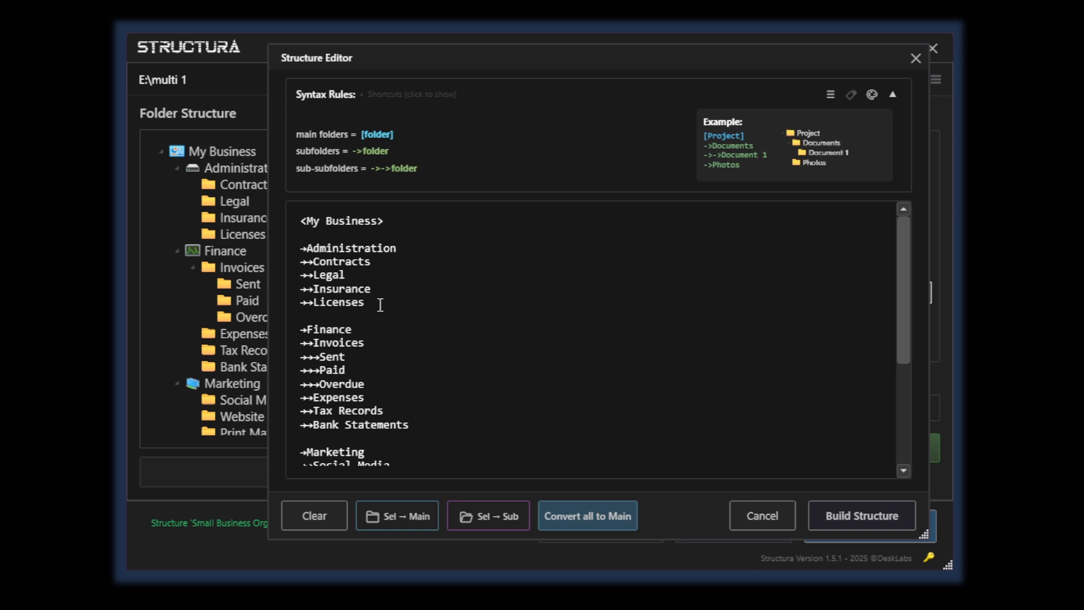
Show the editor's shortcuts, then indent Licenses to three arrows and build the structure so it sits under Insurance
drag(366, 303, 283, 303)
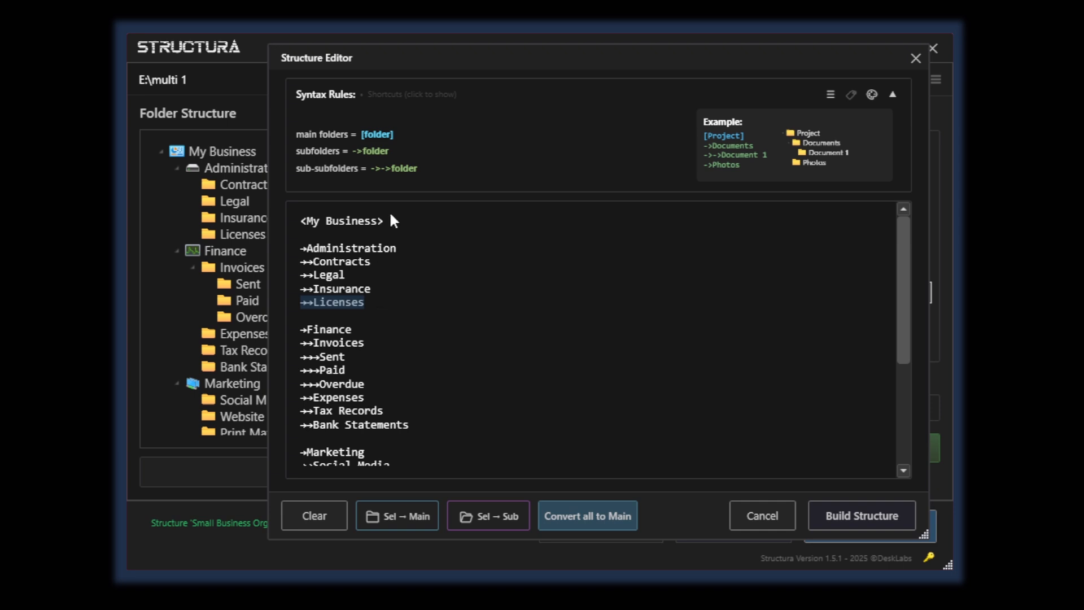
click(416, 96)
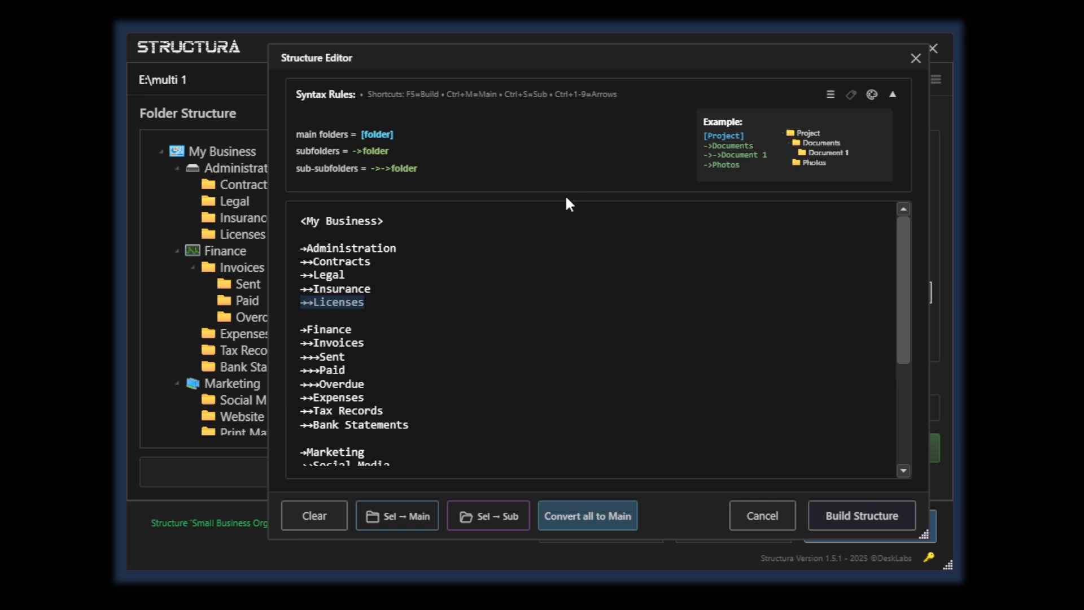
key(ctrl+3)
click(864, 516)
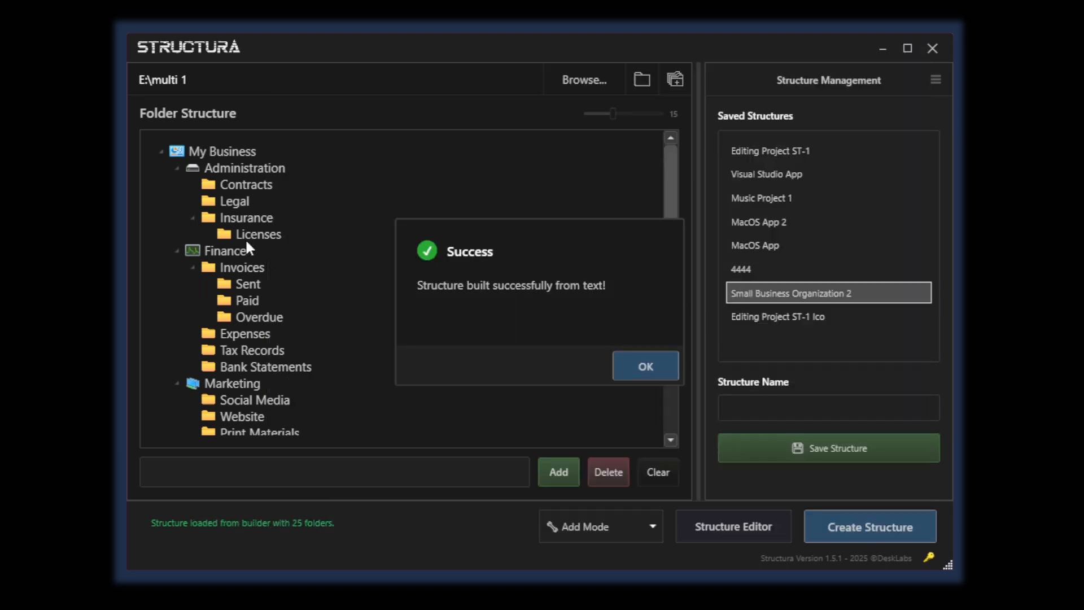
key(Return)
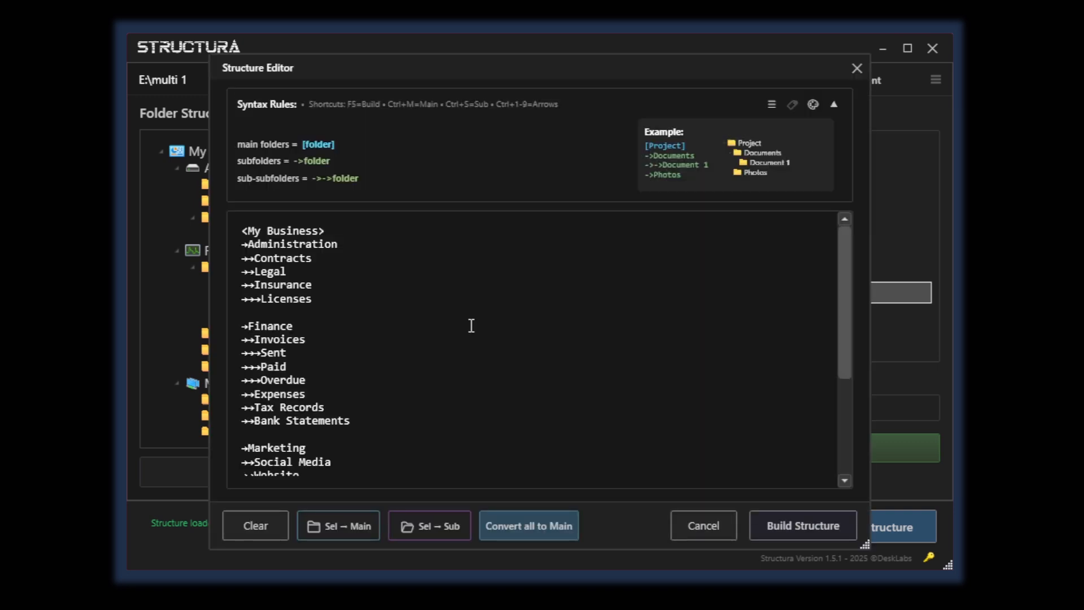
Convert all lines in the structure editor to main folders and build the flat structure
click(545, 536)
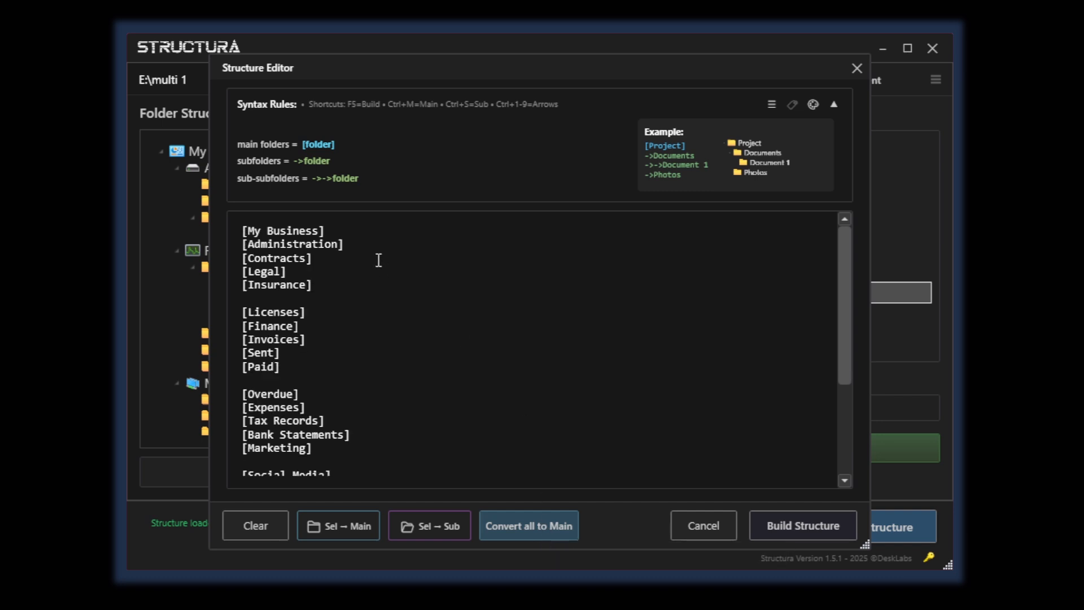
scroll(328, 357, down, 3)
scroll(463, 314, up, 3)
click(785, 528)
click(667, 374)
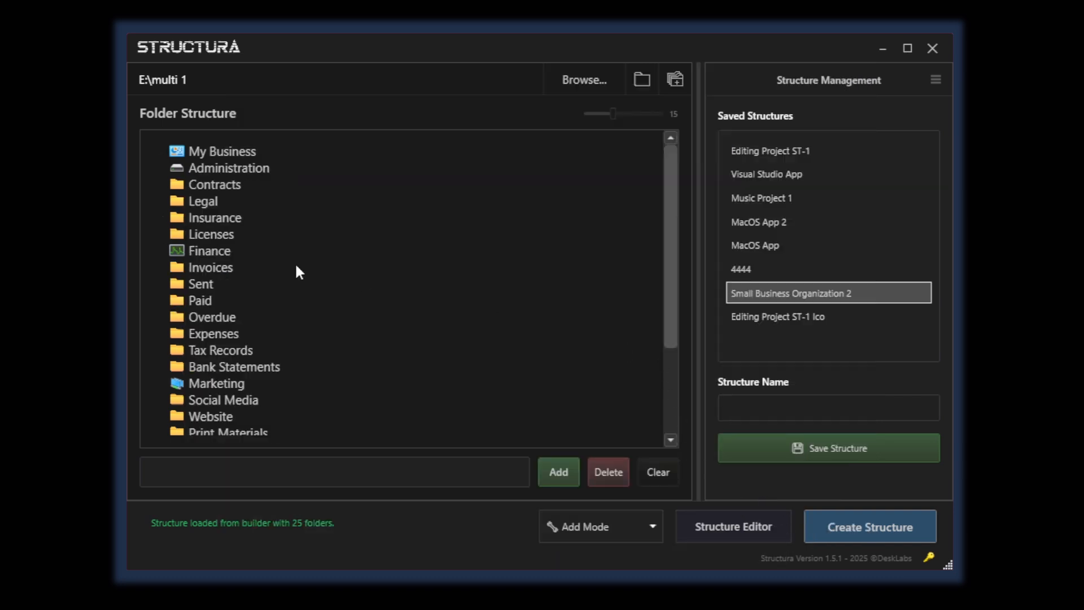
scroll(265, 282, down, 3)
scroll(253, 293, up, 3)
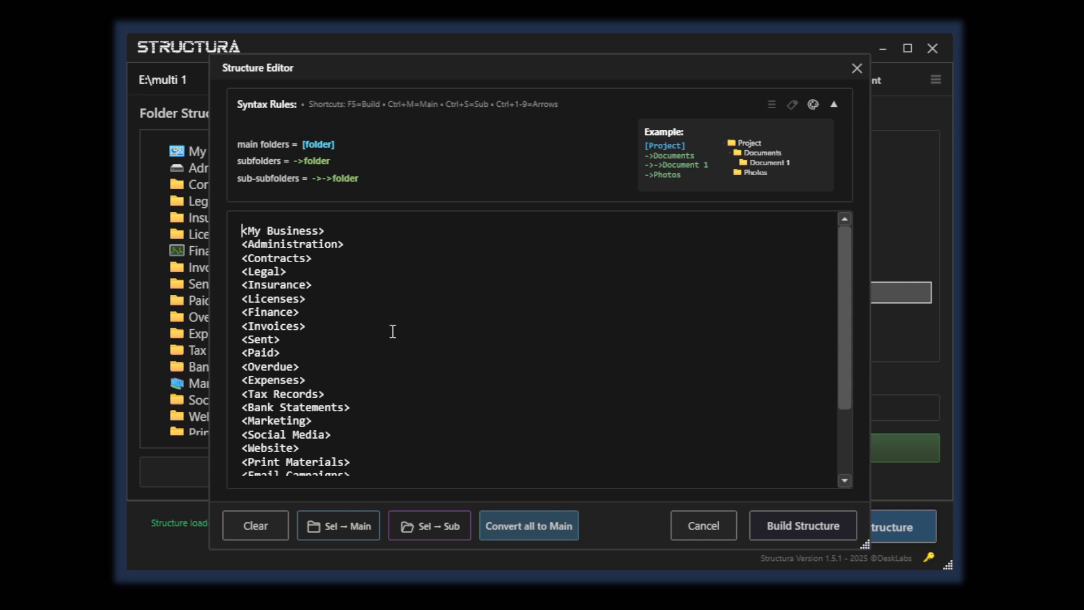
Switch the lines Insurance through Invoices between subfolders and main folders, and clear the editor text
click(409, 330)
drag(409, 330, 238, 287)
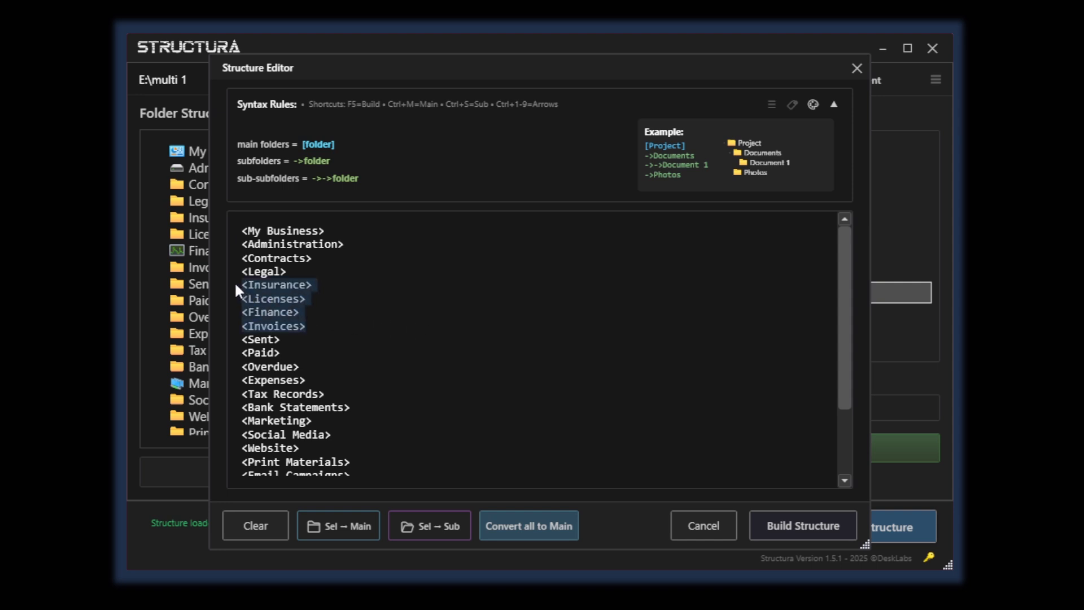
click(428, 527)
click(346, 527)
key(ctrl+s)
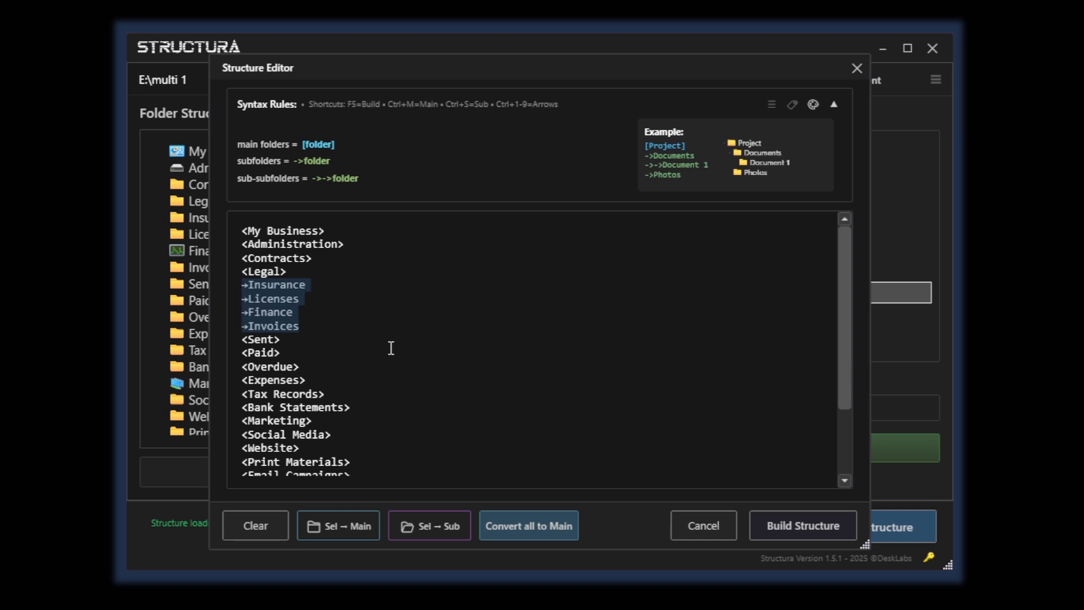
key(ctrl+m)
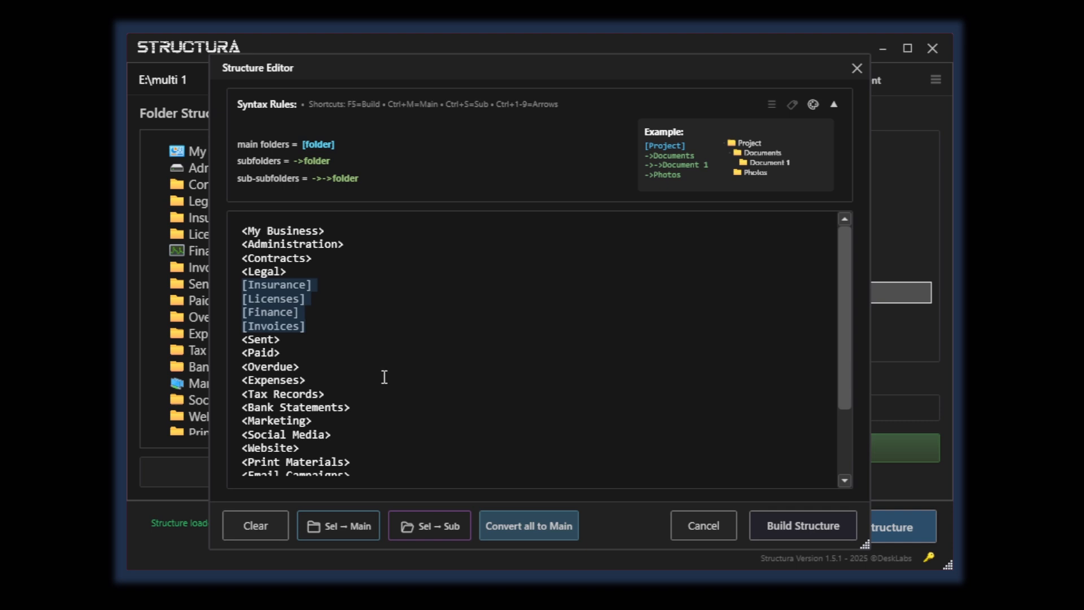
click(270, 533)
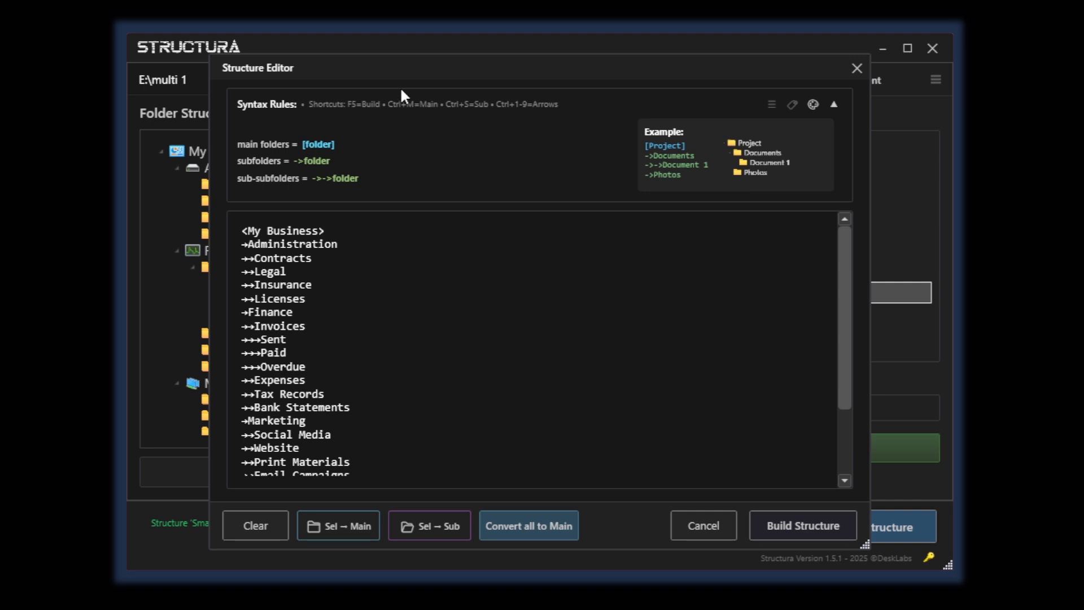
Show the icon paths in the structure text and set the editor background to Dark Green, closing the editor without building
drag(394, 65, 473, 58)
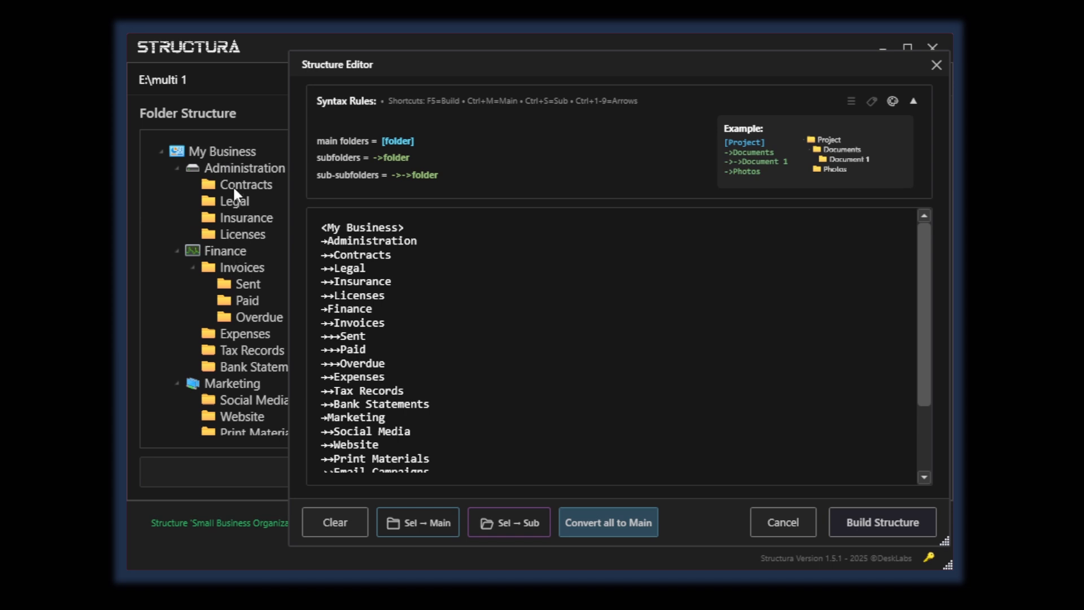
click(873, 107)
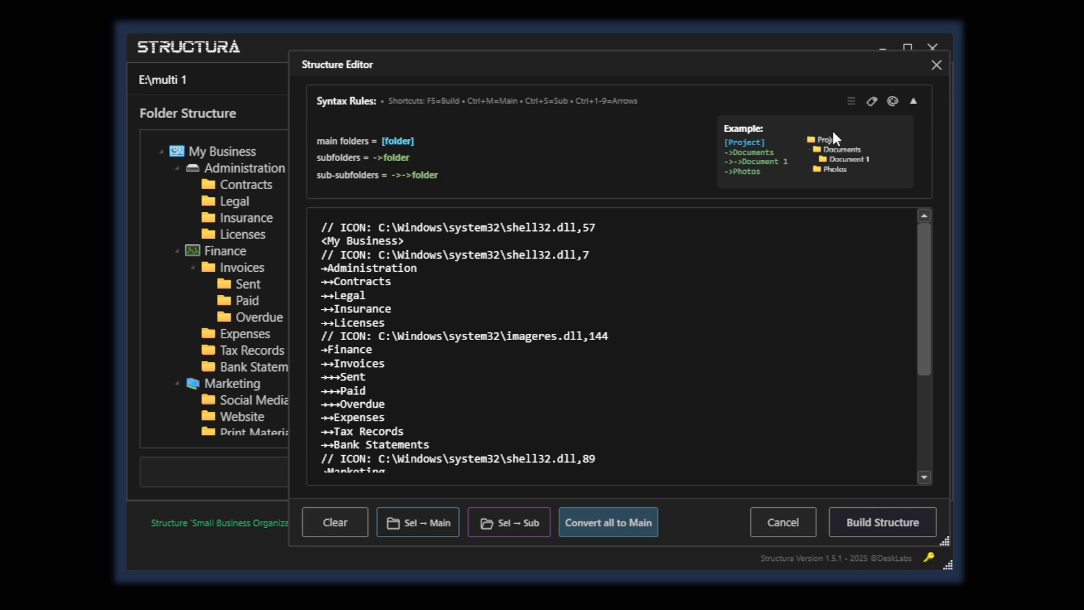
click(893, 101)
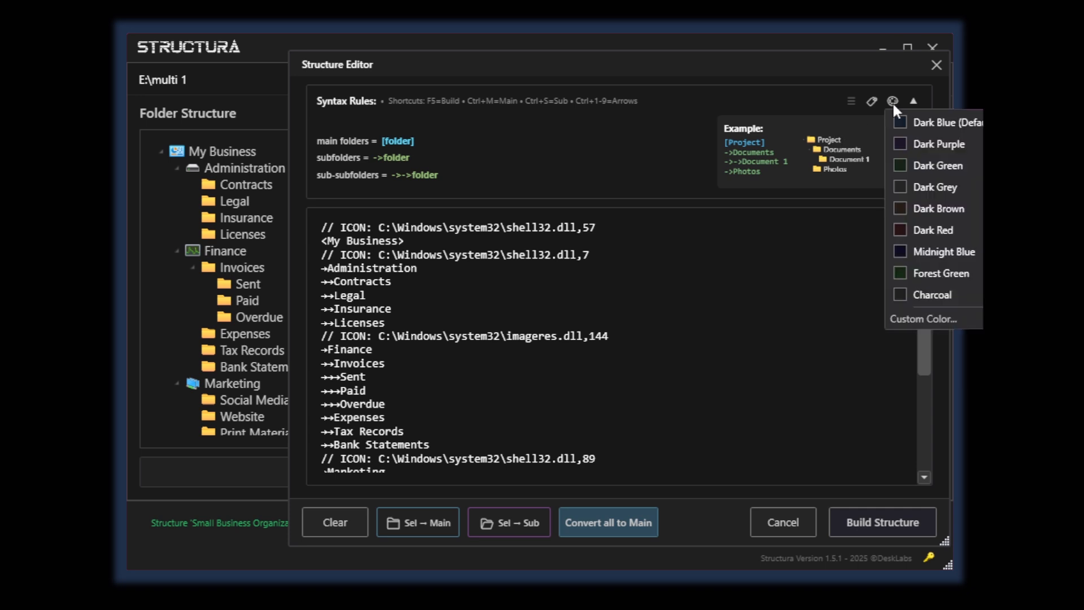
click(912, 166)
scroll(612, 378, down, 3)
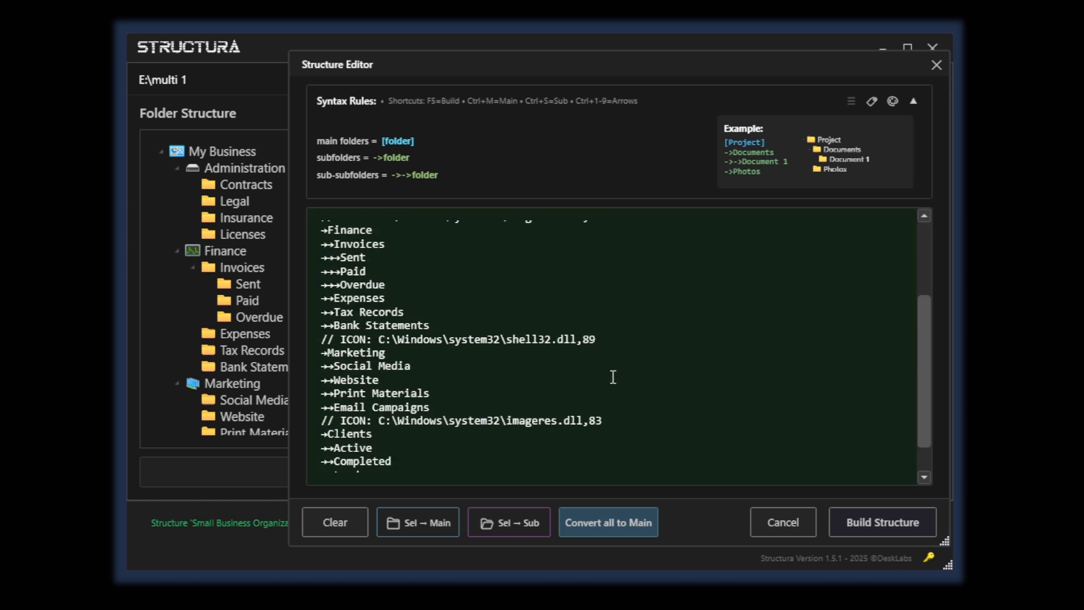
scroll(613, 377, up, 3)
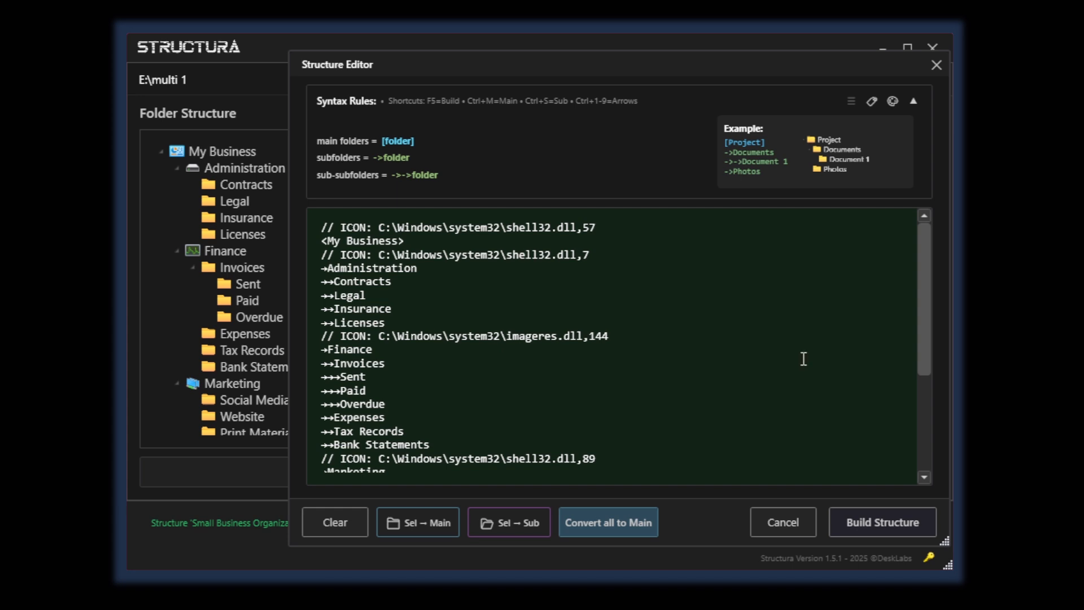
click(795, 529)
Move Visual Studio App above Editing Project ST-1 in the saved structures, and nest the Tax Records folder under Expenses
mouse_move(822, 196)
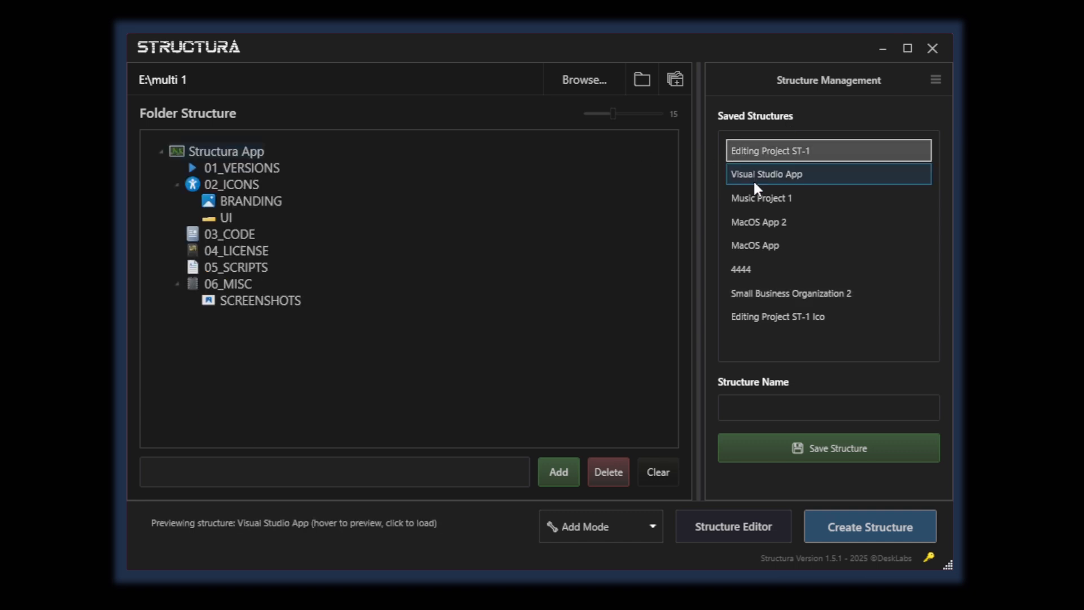
drag(771, 173, 797, 148)
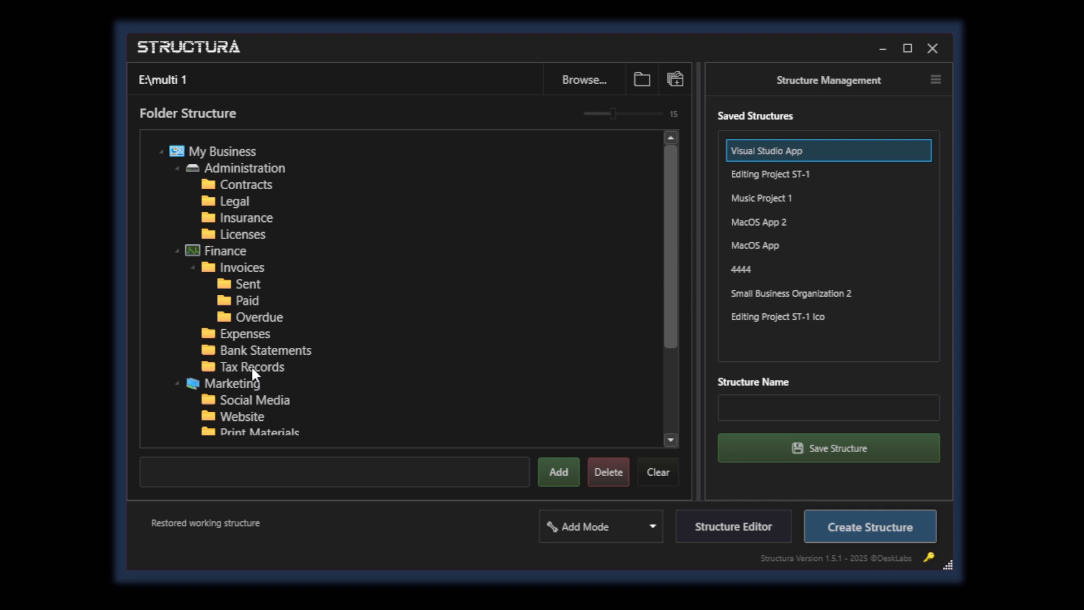
drag(252, 368, 248, 336)
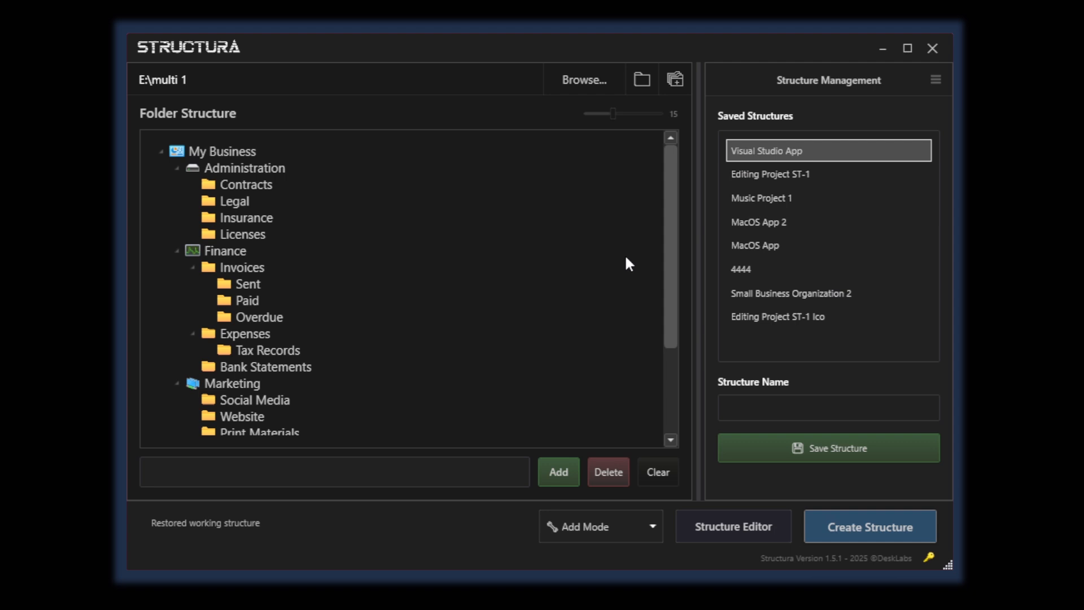
Preview the saved structure Visual Studio App and view the actions available for it
mouse_move(779, 158)
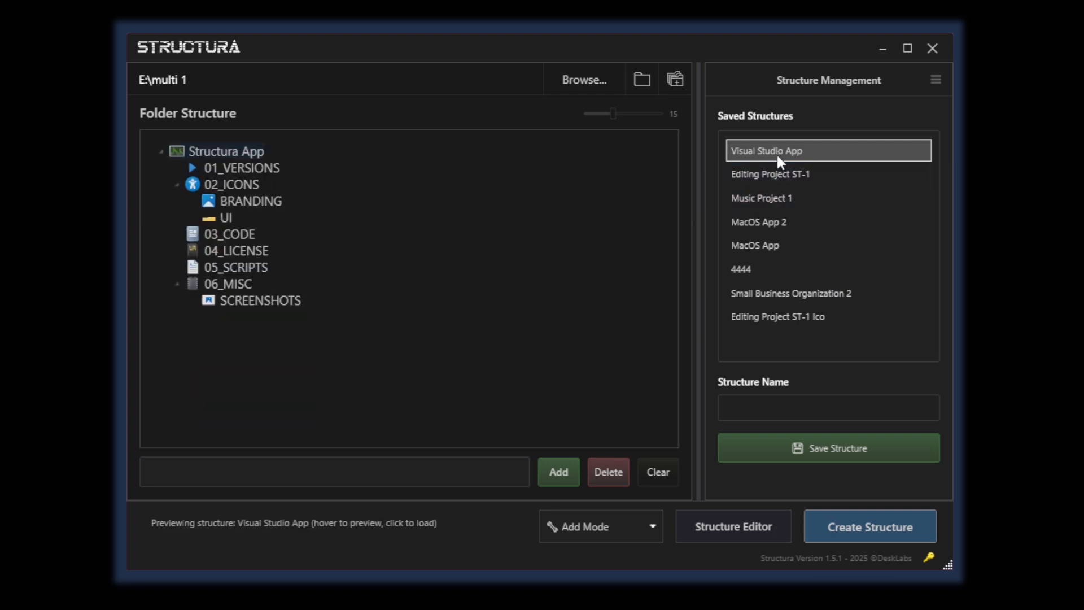
right_click(781, 155)
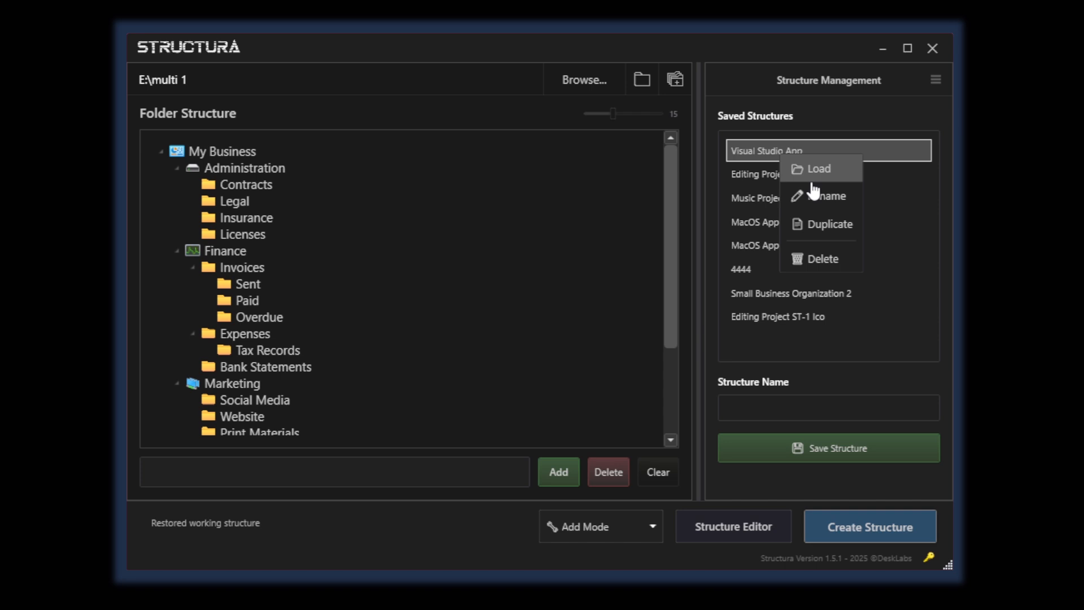
click(850, 125)
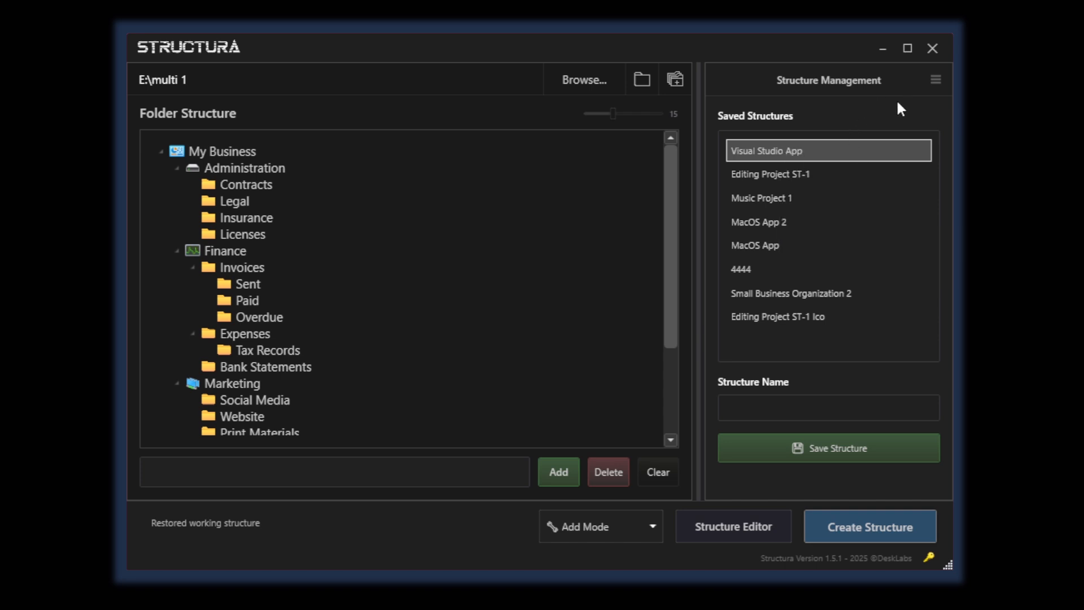
Export the current My Business structure from the workspace to the Documents ICONS folder as Structure Demo.struct
click(936, 79)
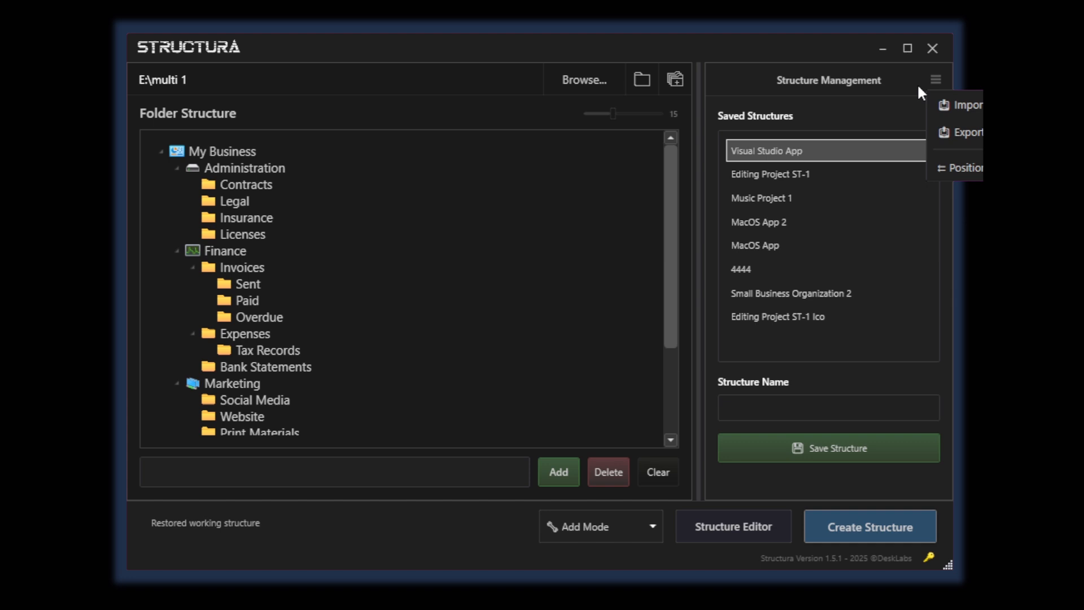
click(950, 133)
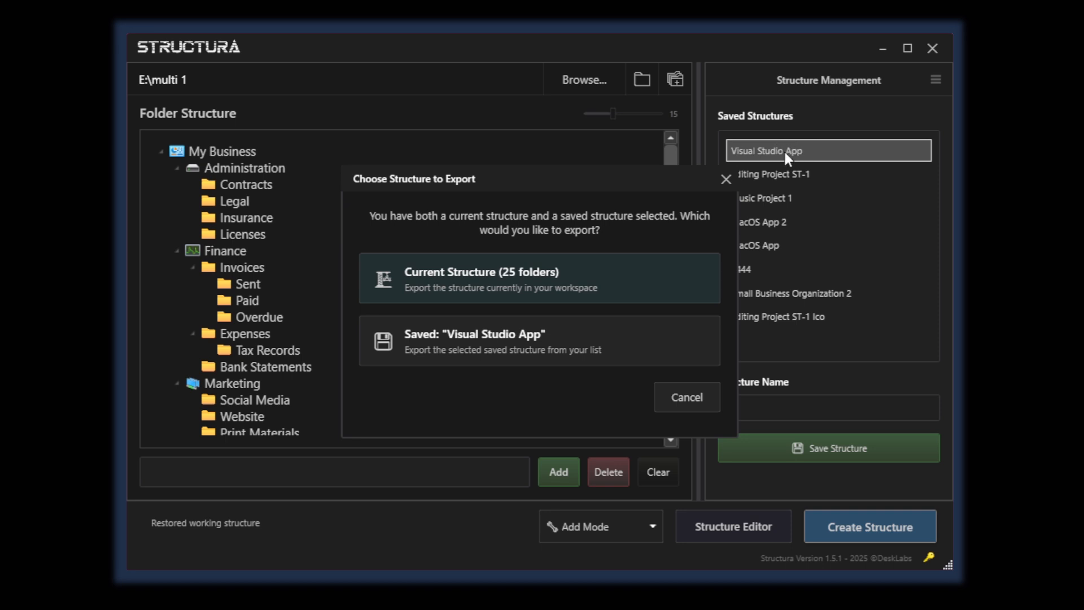
click(553, 279)
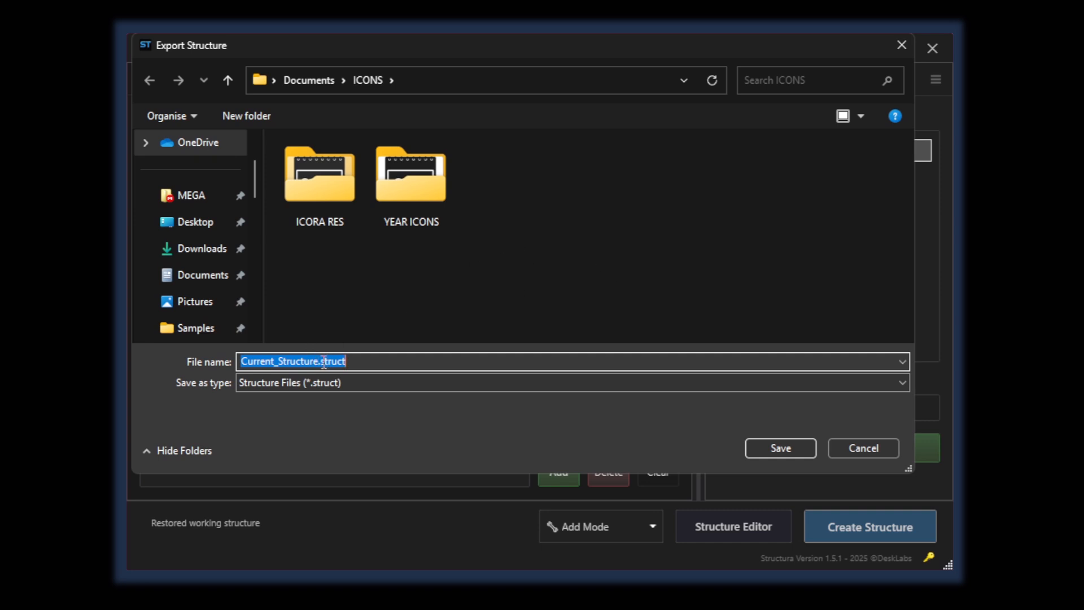
mouse_move(319, 360)
mouse_down()
mouse_move(244, 363)
mouse_move(321, 360)
mouse_up()
text(Struct)
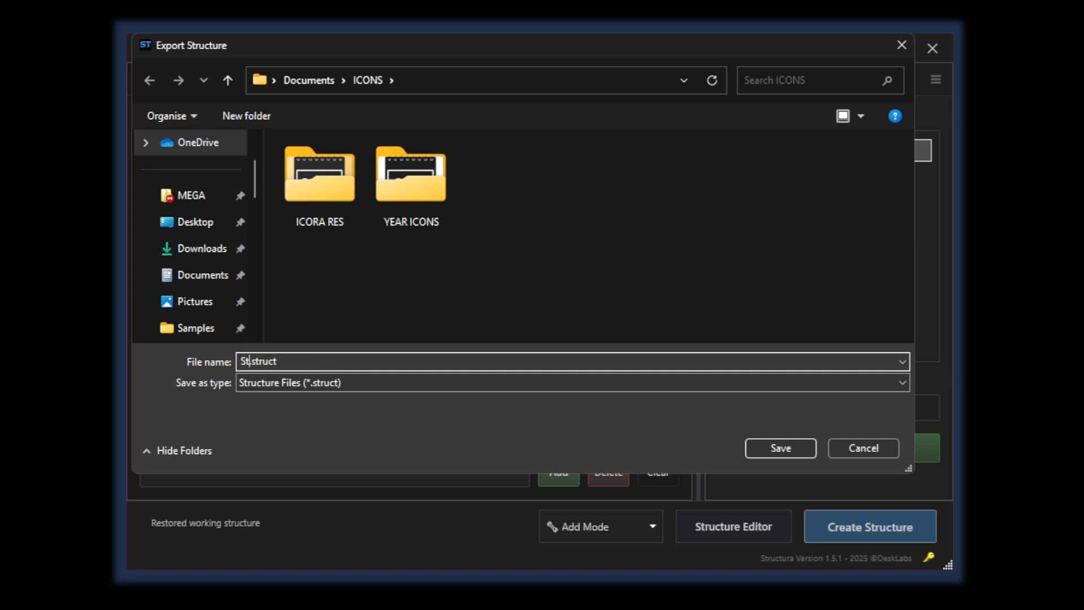
text(ure Demo)
click(779, 446)
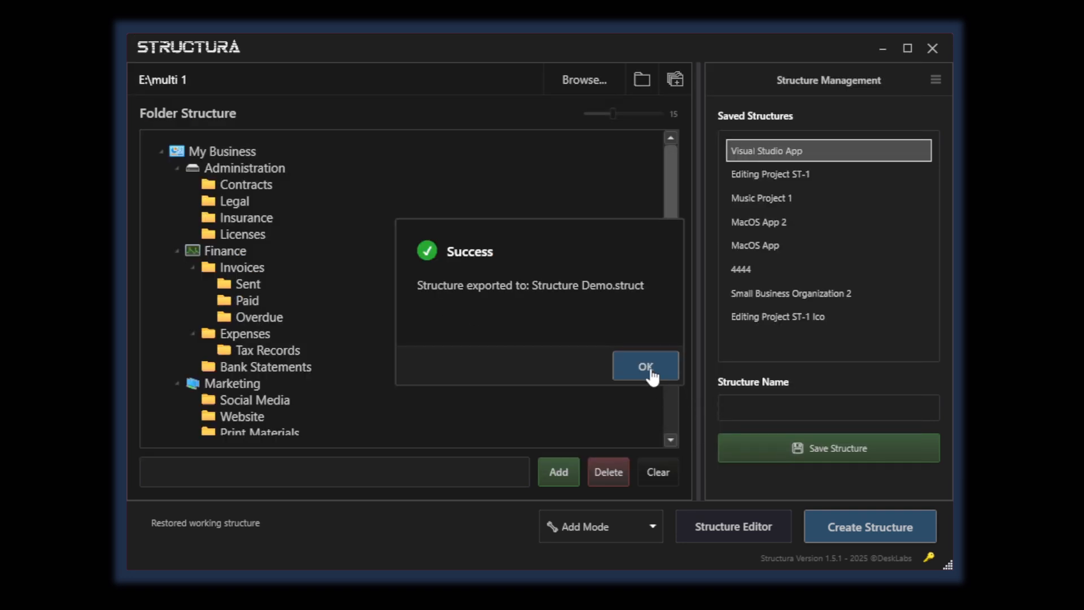
click(646, 367)
Import the file Structure Demo.struct from the ICONS folder into the saved structures
click(935, 80)
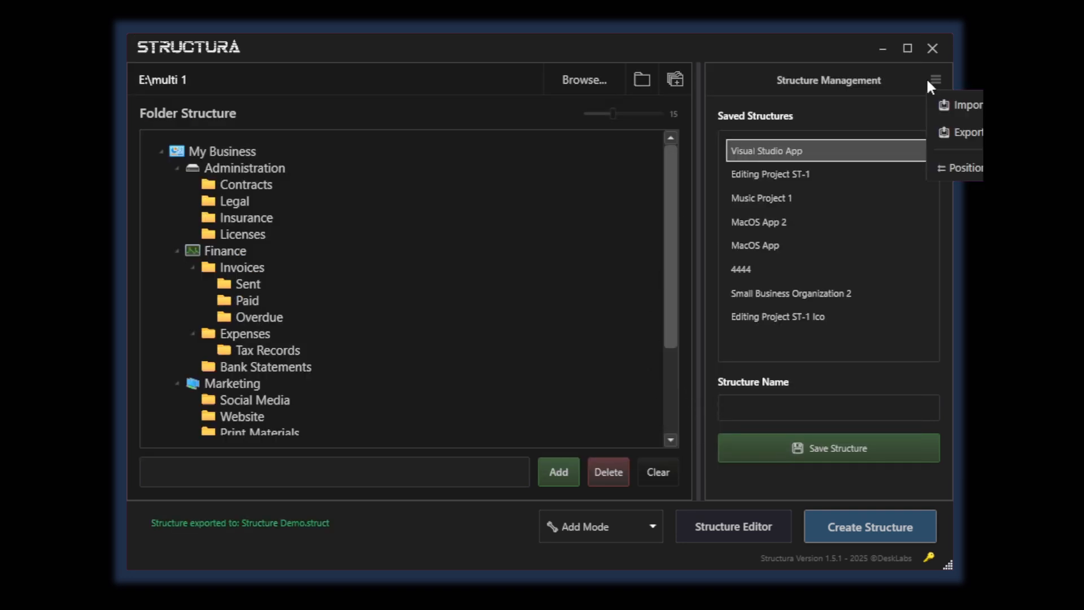
click(974, 104)
click(565, 215)
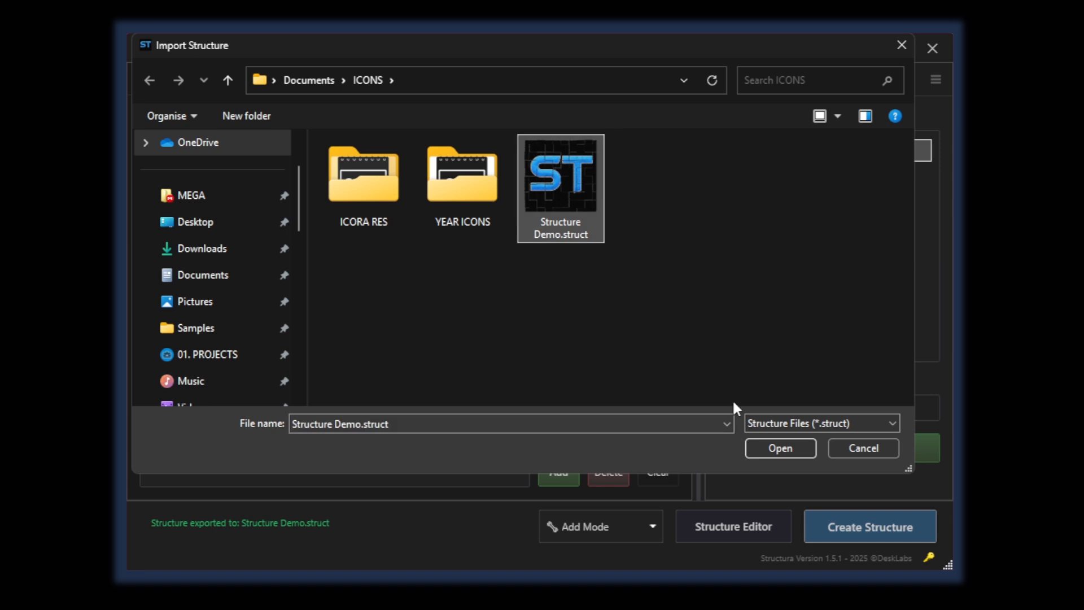
click(781, 448)
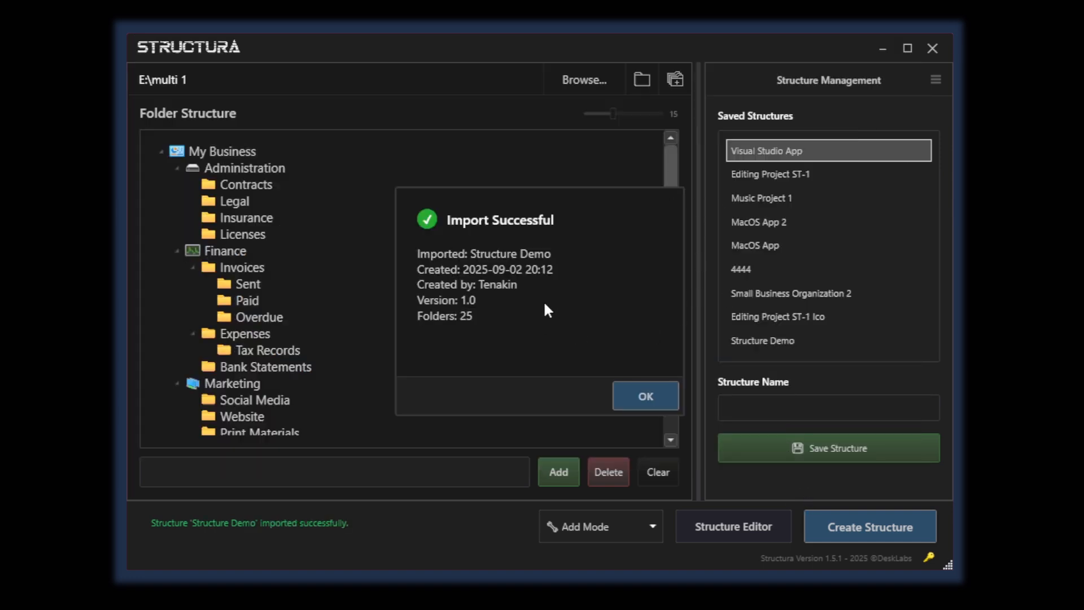
key(Return)
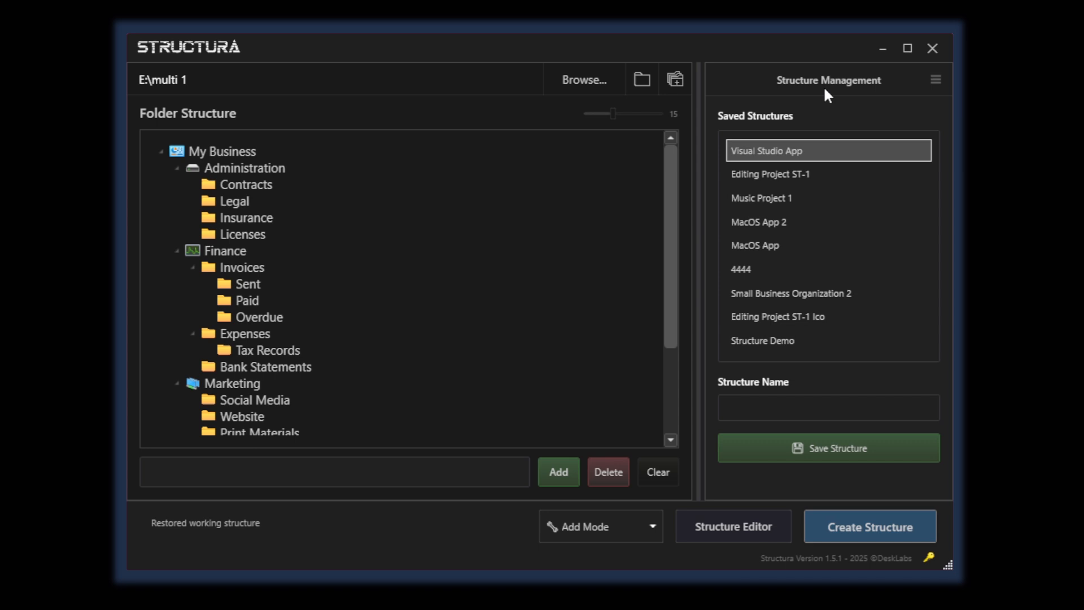
Switch the Structure Management area to the opposite side of the Folder Structure area
click(936, 79)
click(976, 168)
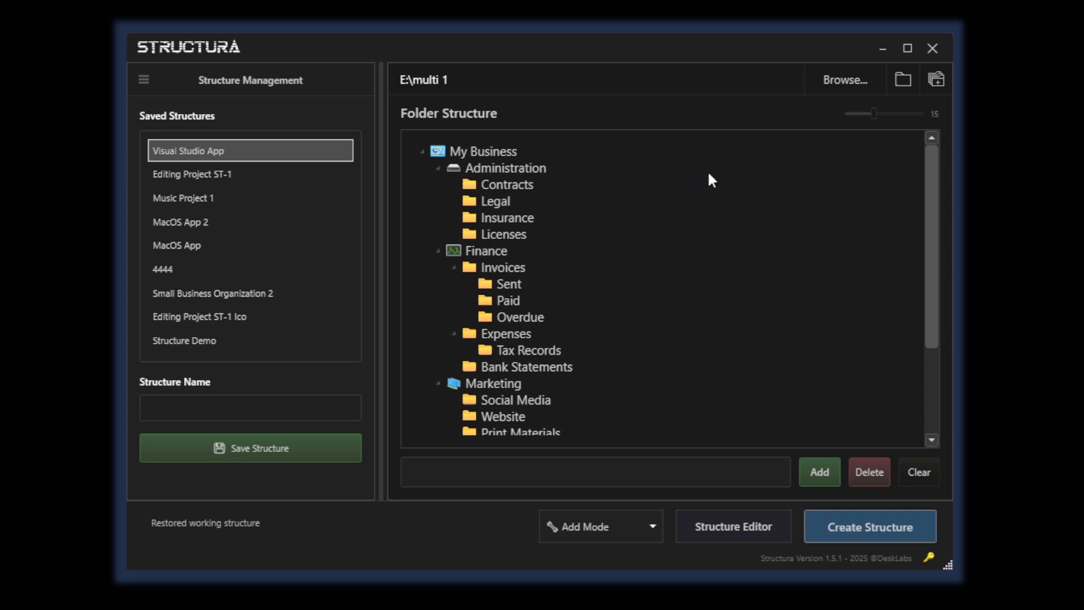
Enable Multi-Location Mode and add G:\STRUCTURA DEMO\MORE FOLDERNESS as a target location
click(936, 80)
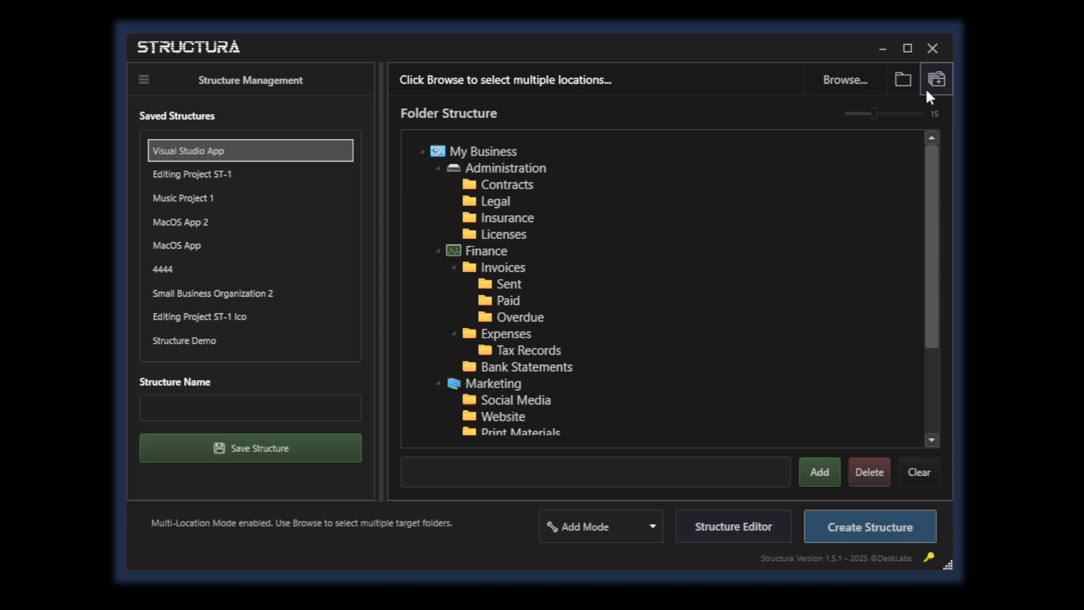
click(844, 82)
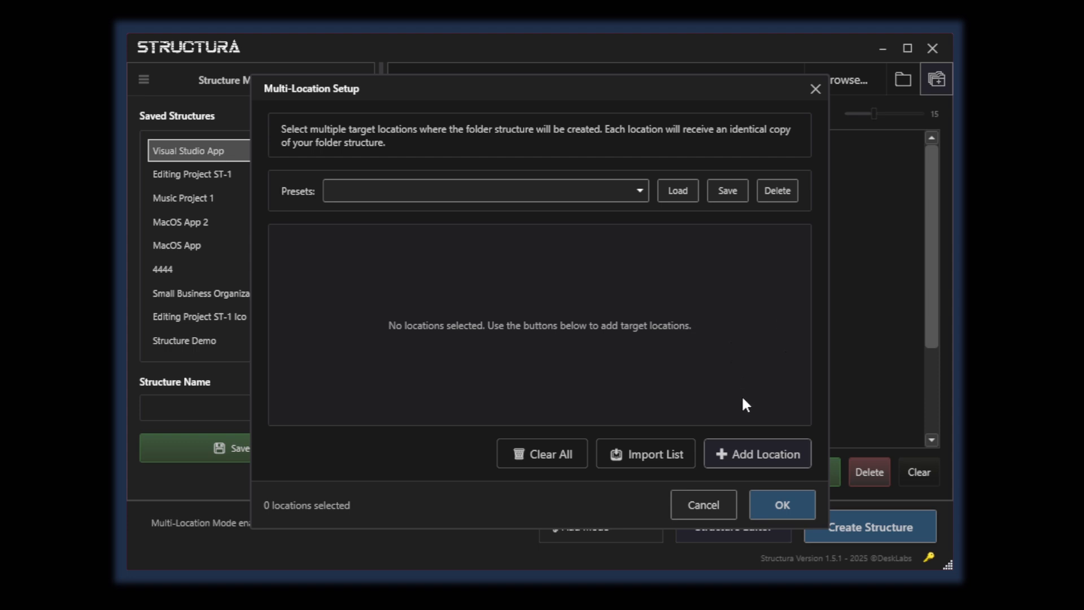
click(753, 453)
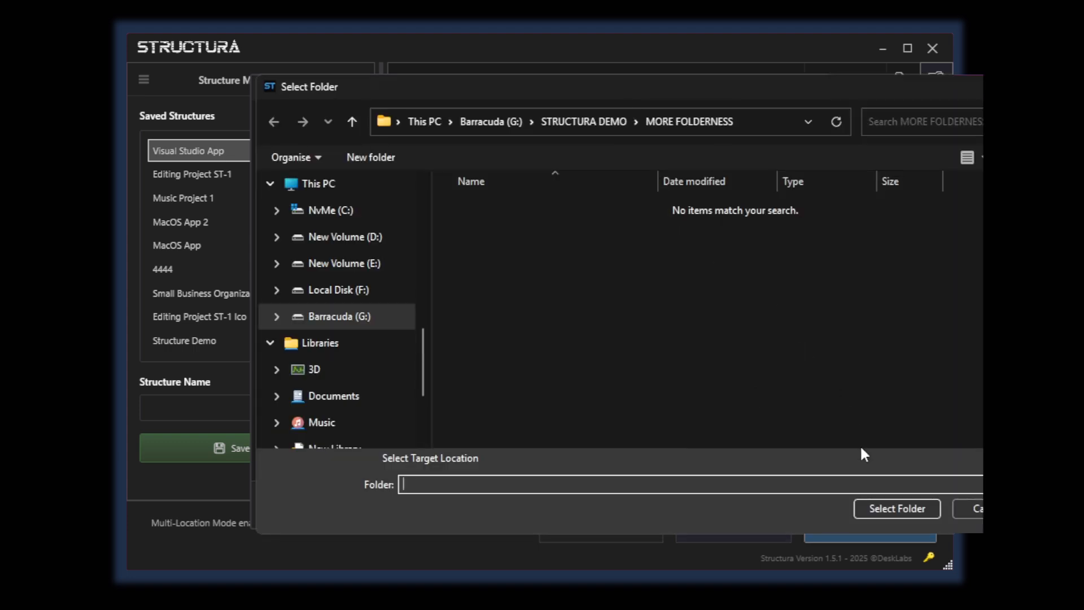
click(588, 120)
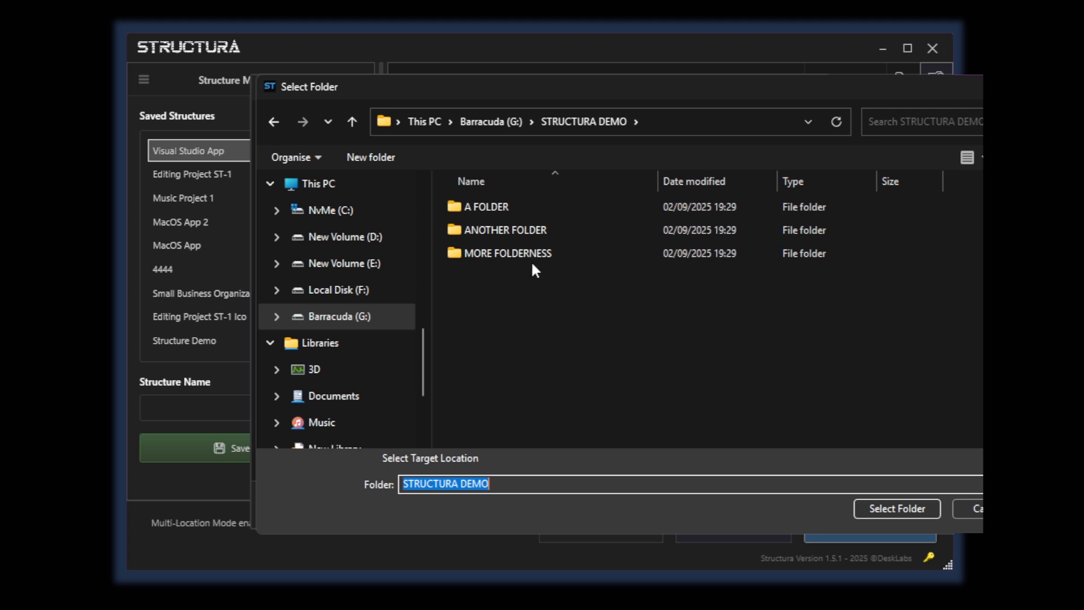
click(527, 254)
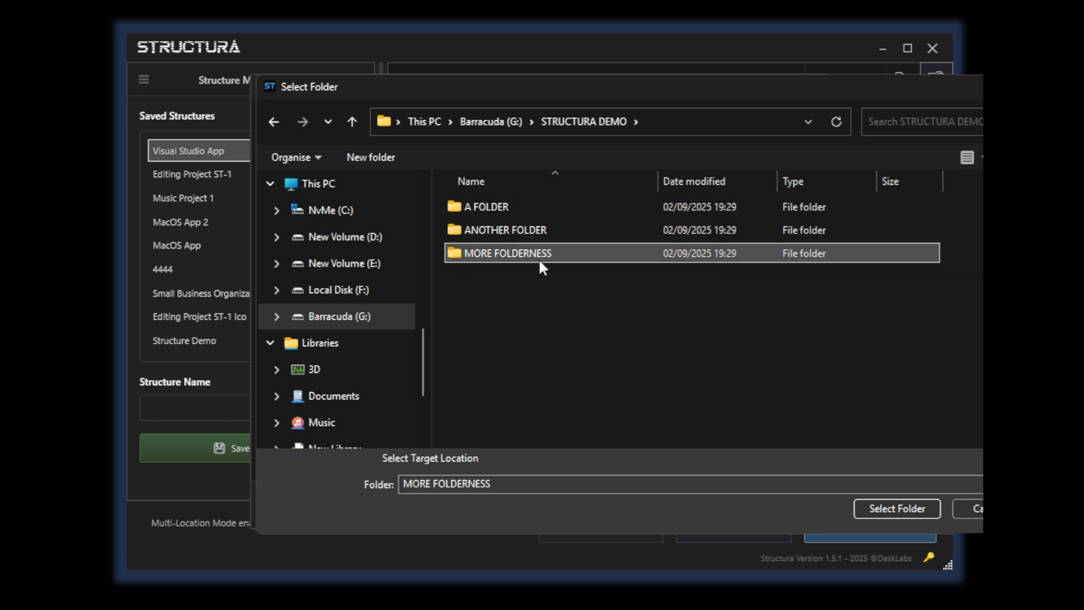
click(902, 502)
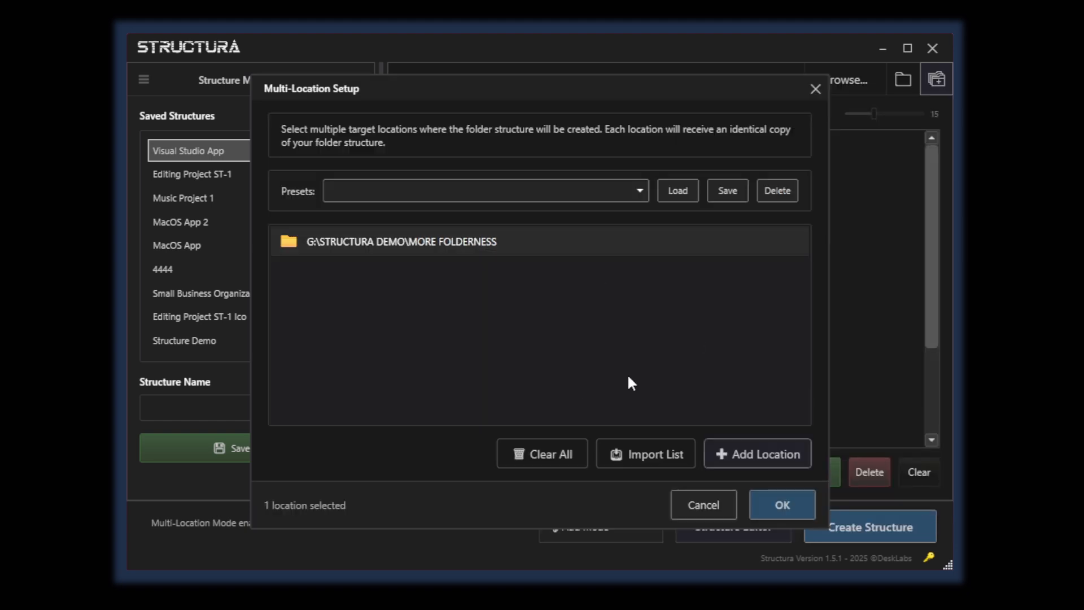
Add G:\STRUCTURA DEMO\A FOLDER as a second target location
click(763, 458)
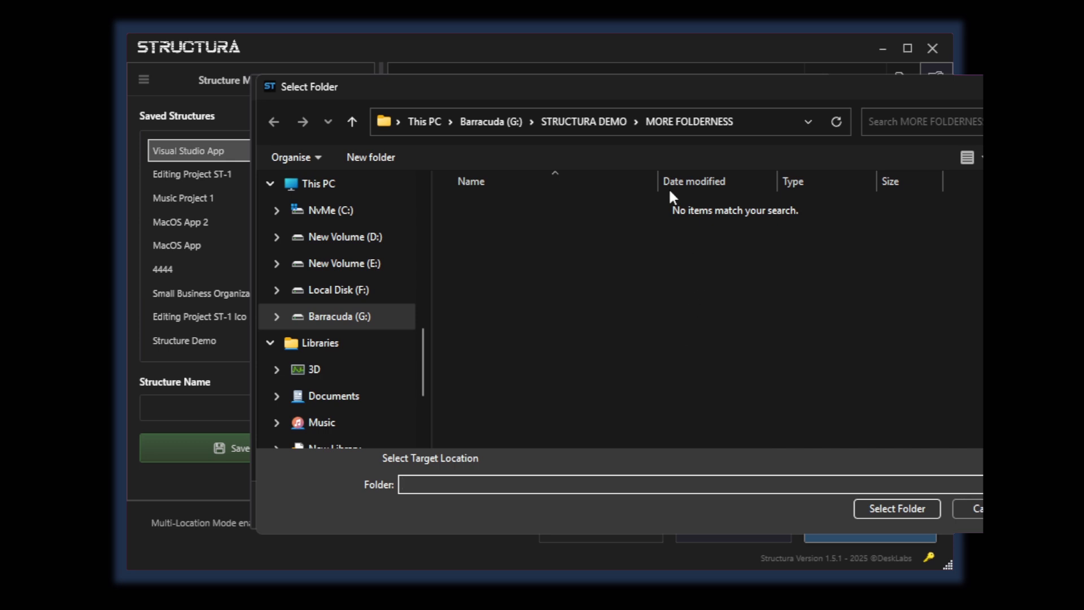
click(588, 122)
click(565, 207)
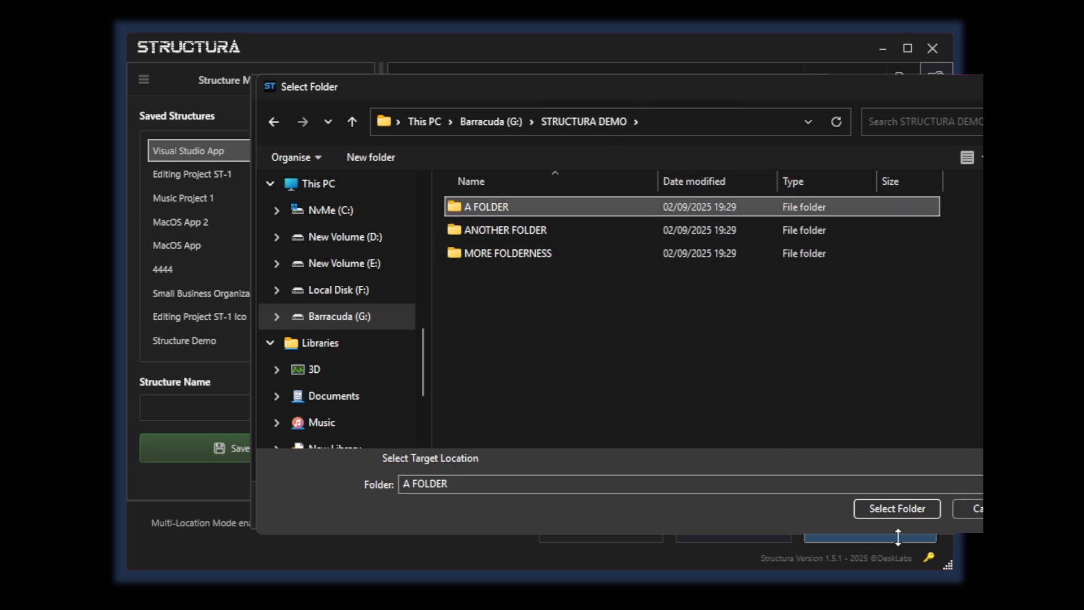
click(897, 508)
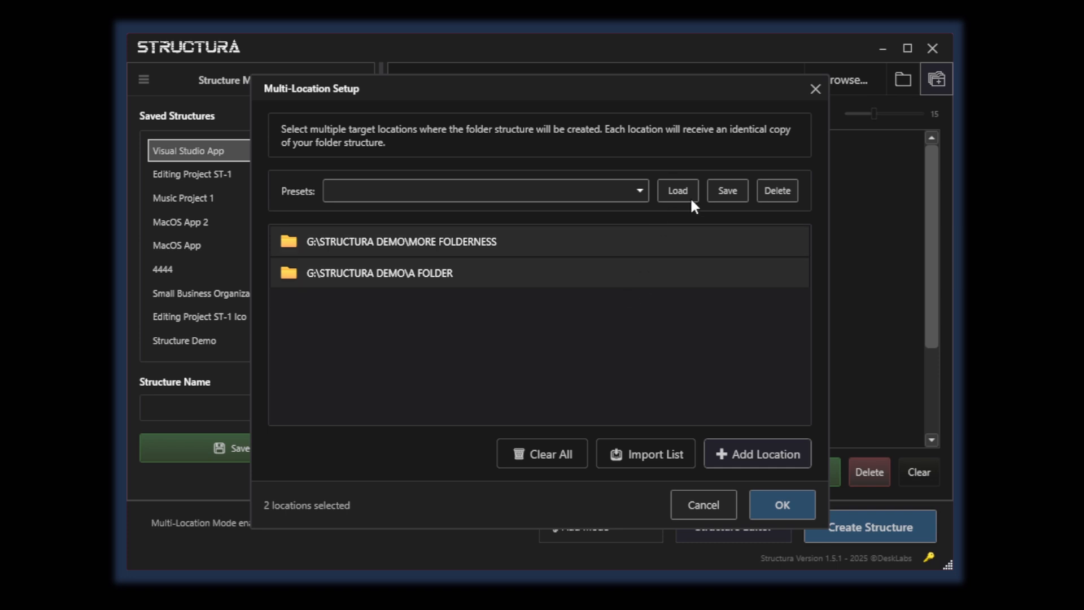
Save the two listed target locations as a preset named Demo
click(728, 191)
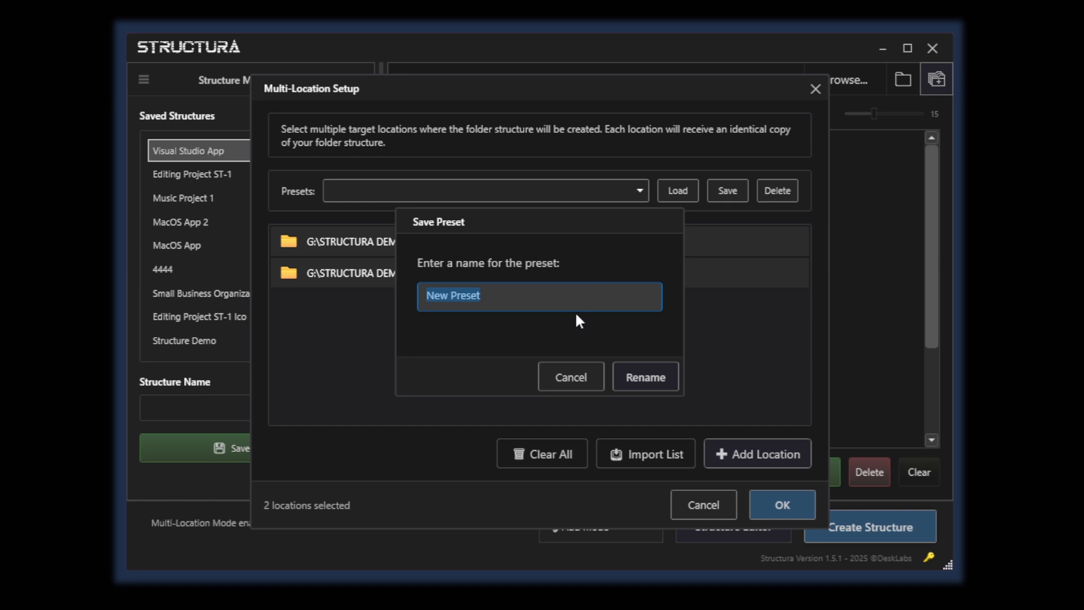
text(Demo)
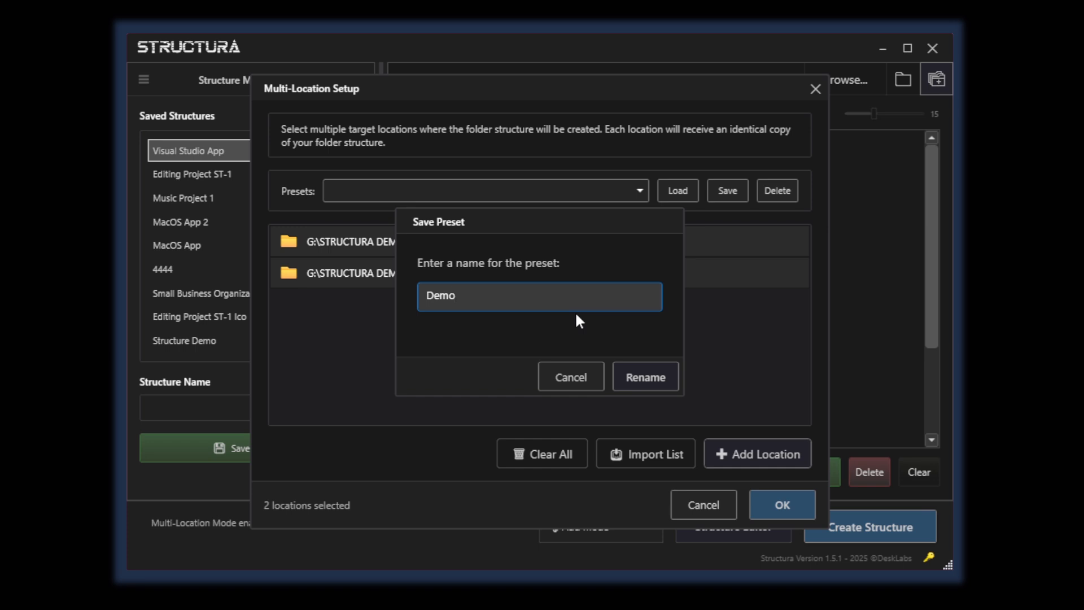
click(634, 375)
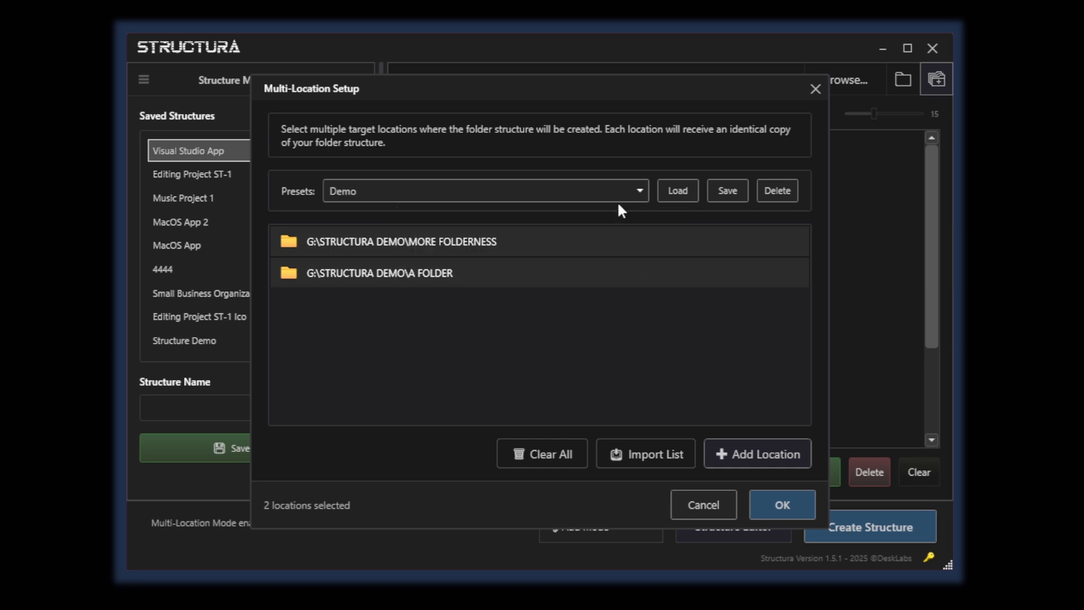
Clear all listed locations and apply the target folders of the Multi Location preset instead
click(560, 459)
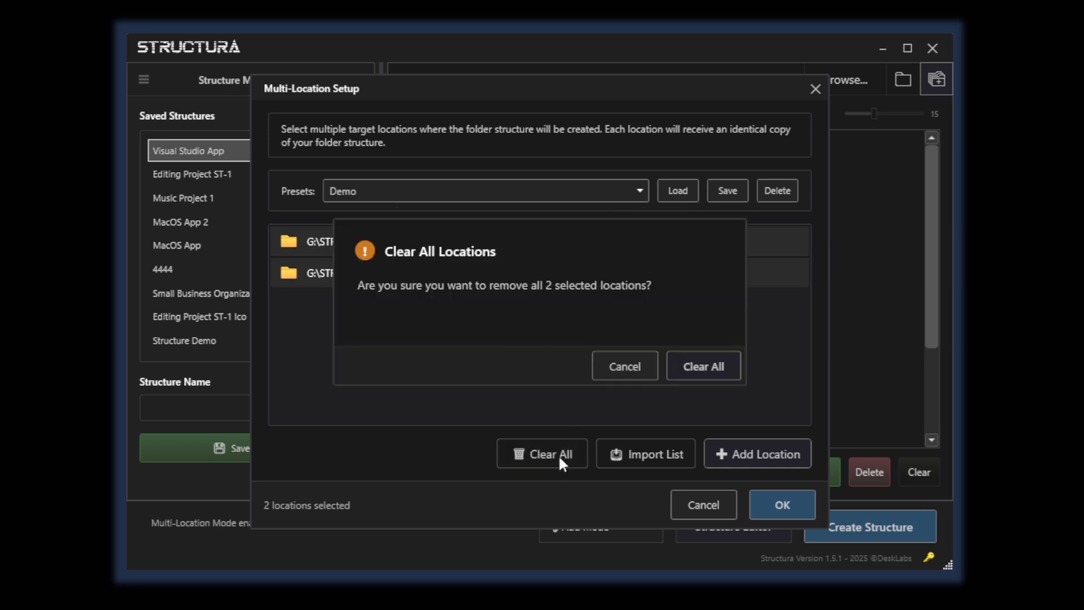
click(699, 374)
click(531, 194)
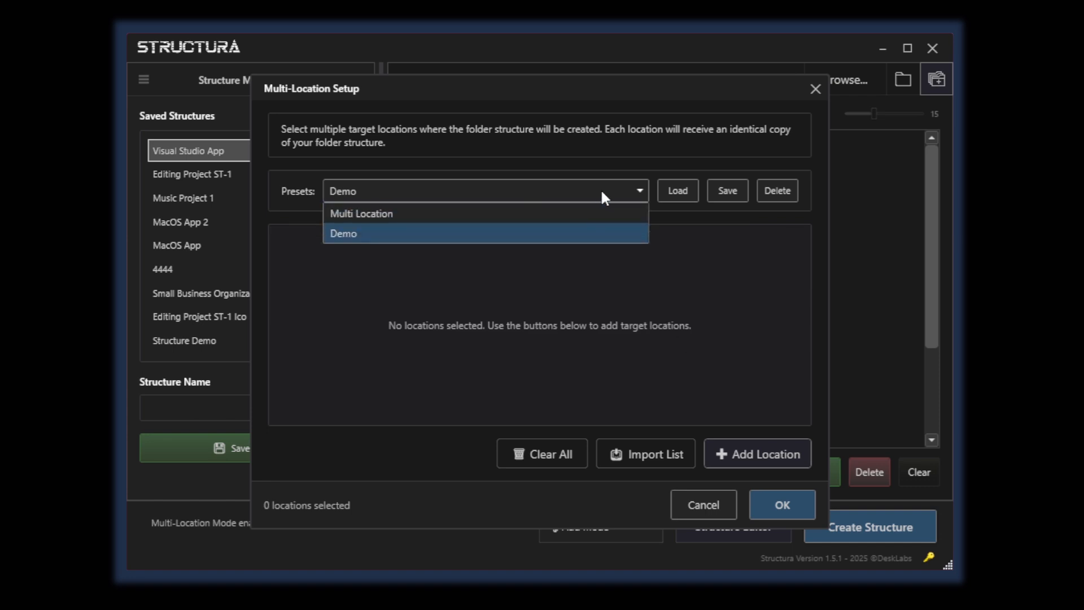
click(405, 214)
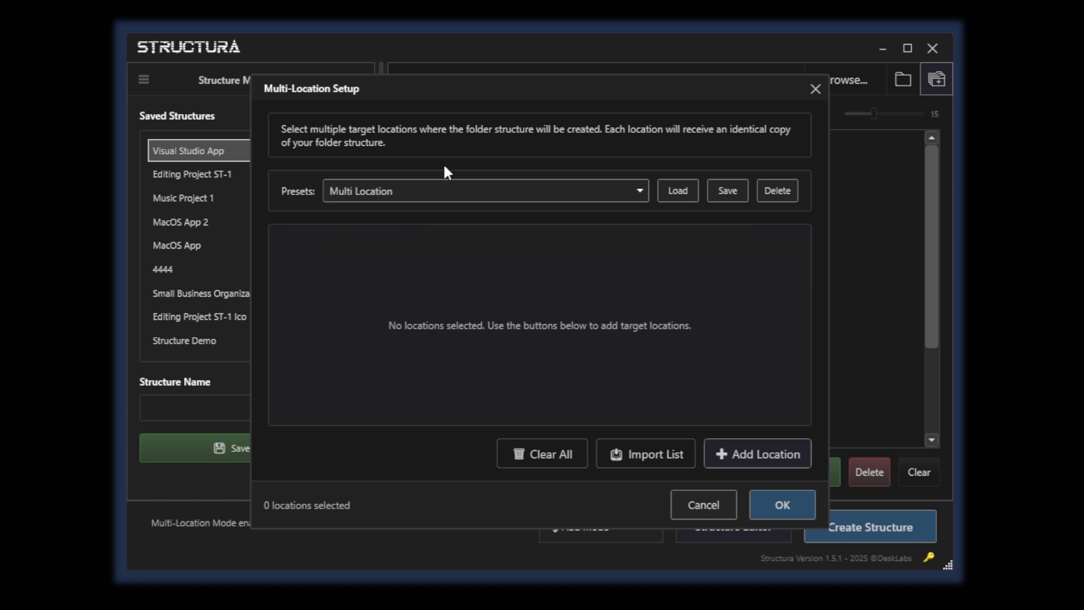
click(673, 195)
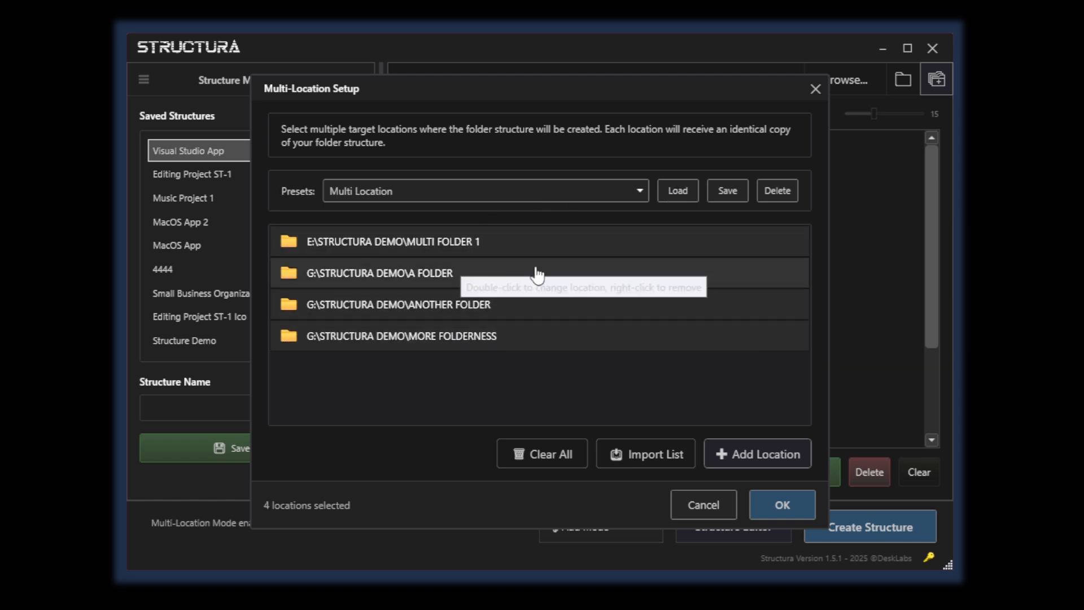
click(782, 505)
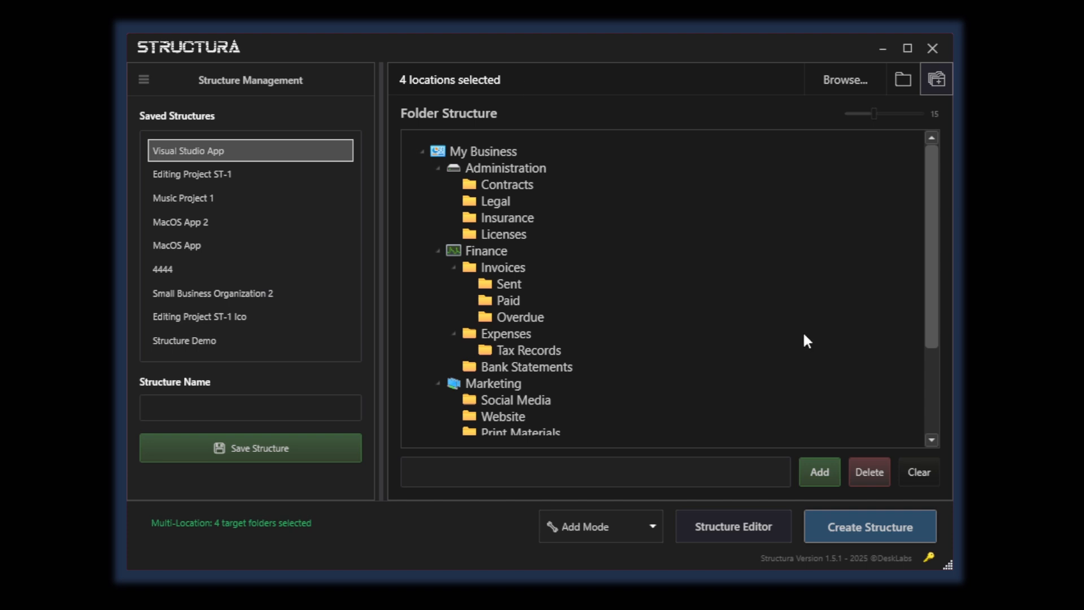
Create the My Business folder structure in all selected locations using Add Mode
click(894, 533)
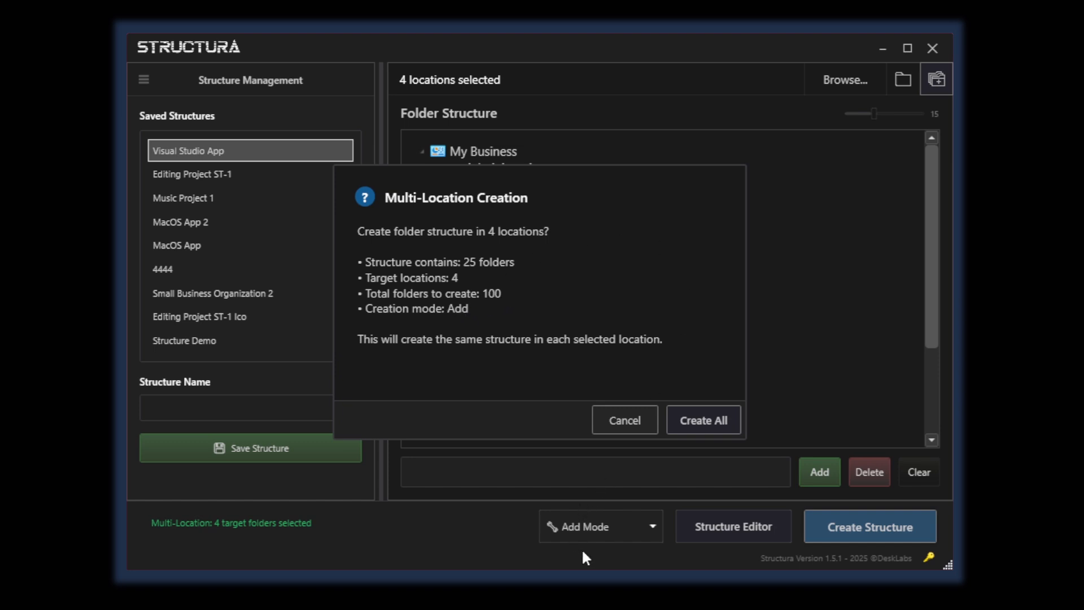
click(707, 423)
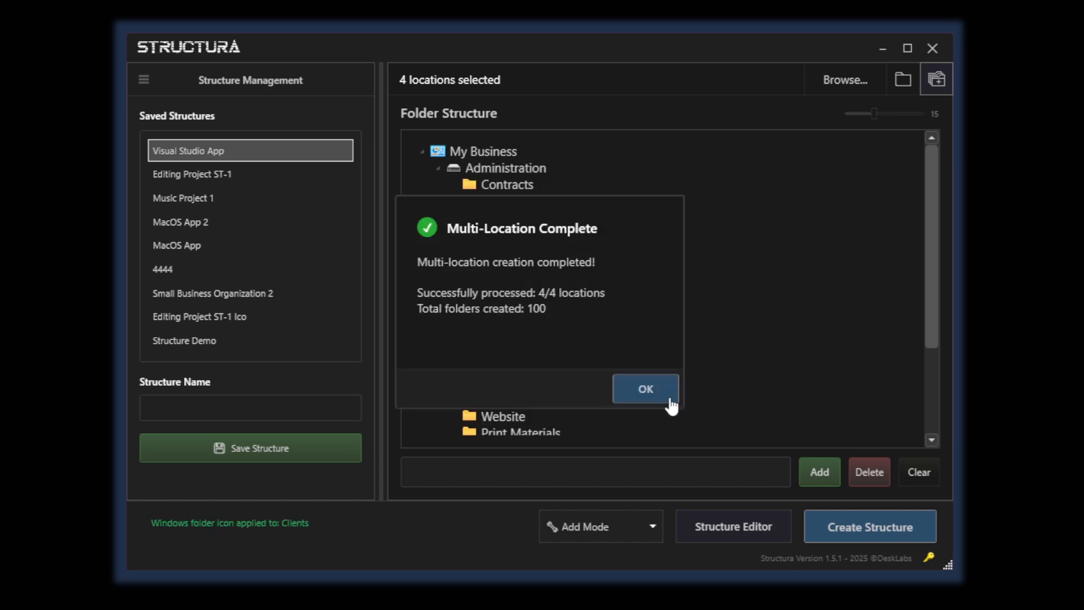
click(646, 390)
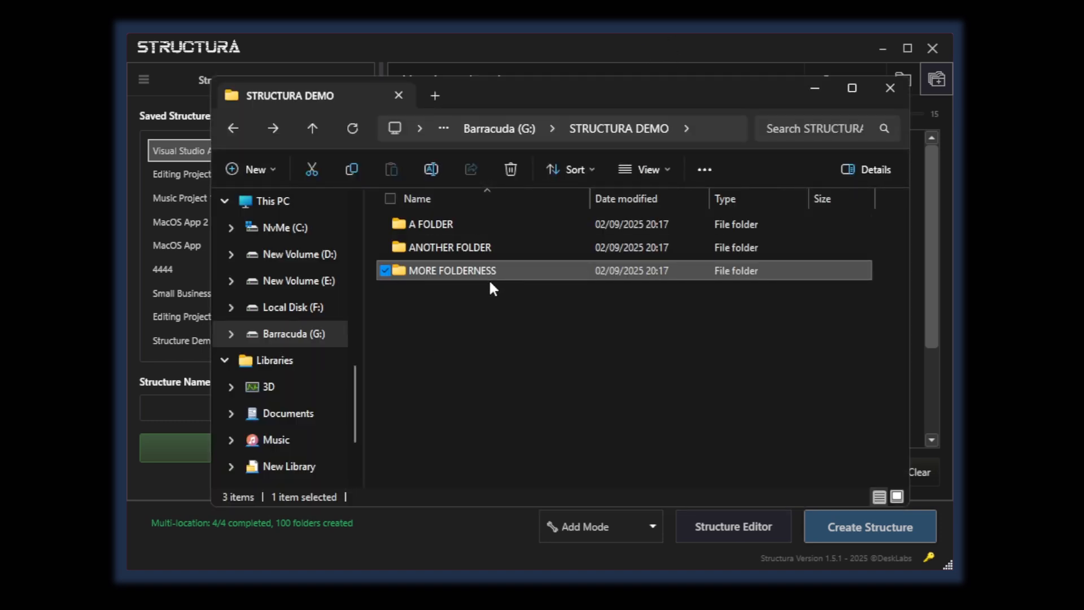
In File Explorer, inspect the contents of MORE FOLDERNESS, ANOTHER FOLDER and A FOLDER inside G:\STRUCTURA DEMO
double_click(471, 272)
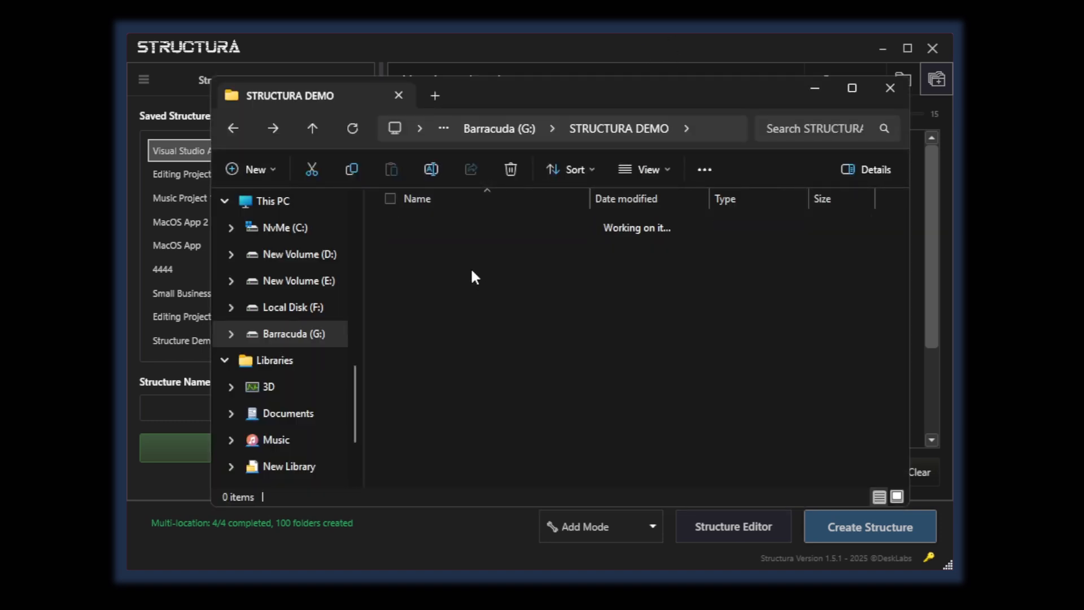
click(232, 128)
double_click(450, 246)
click(233, 129)
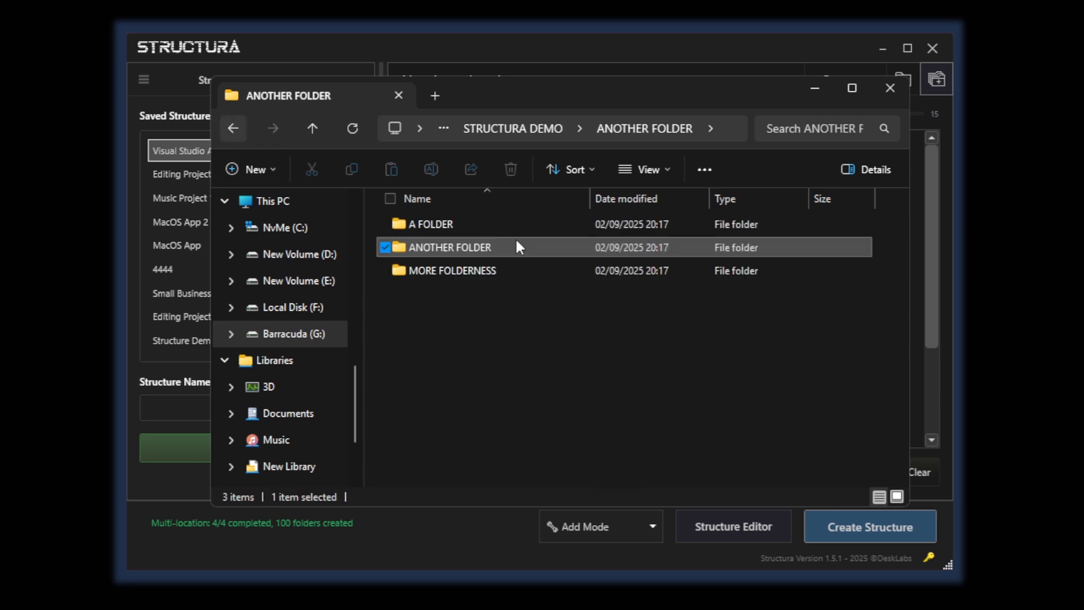
double_click(491, 225)
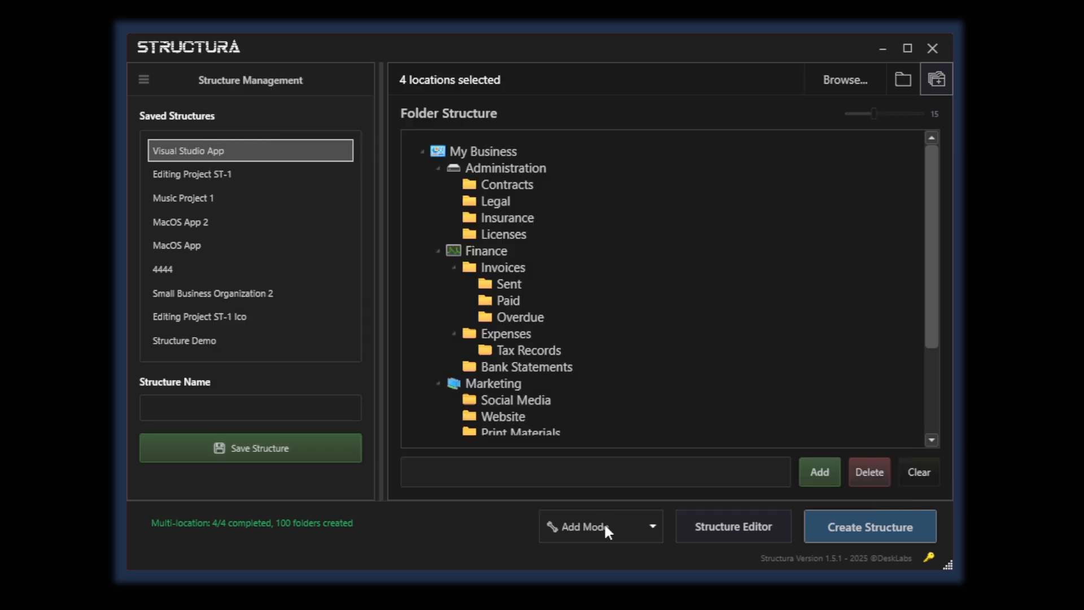
Create the My Business structure three more times in all four selected locations using Add Mode, and check A FOLDER in File Explorer
click(634, 526)
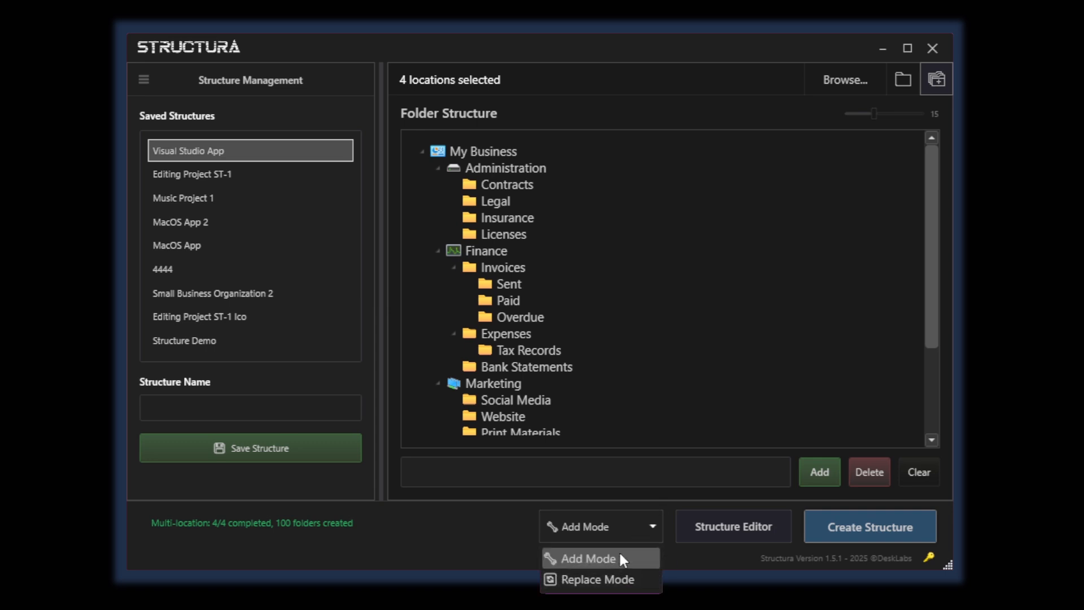
click(485, 529)
click(807, 530)
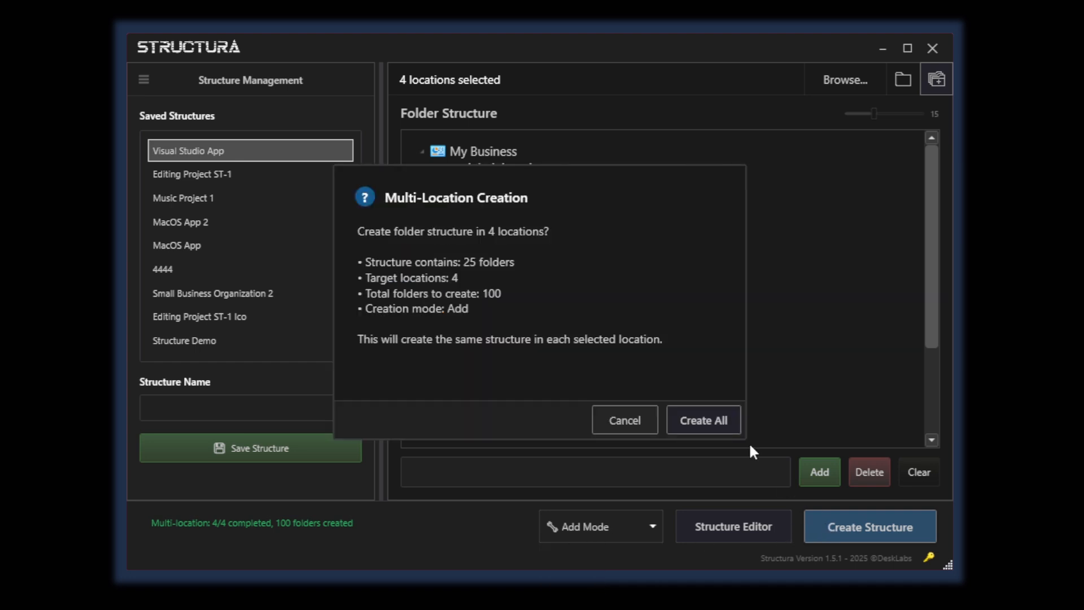
click(716, 423)
click(656, 394)
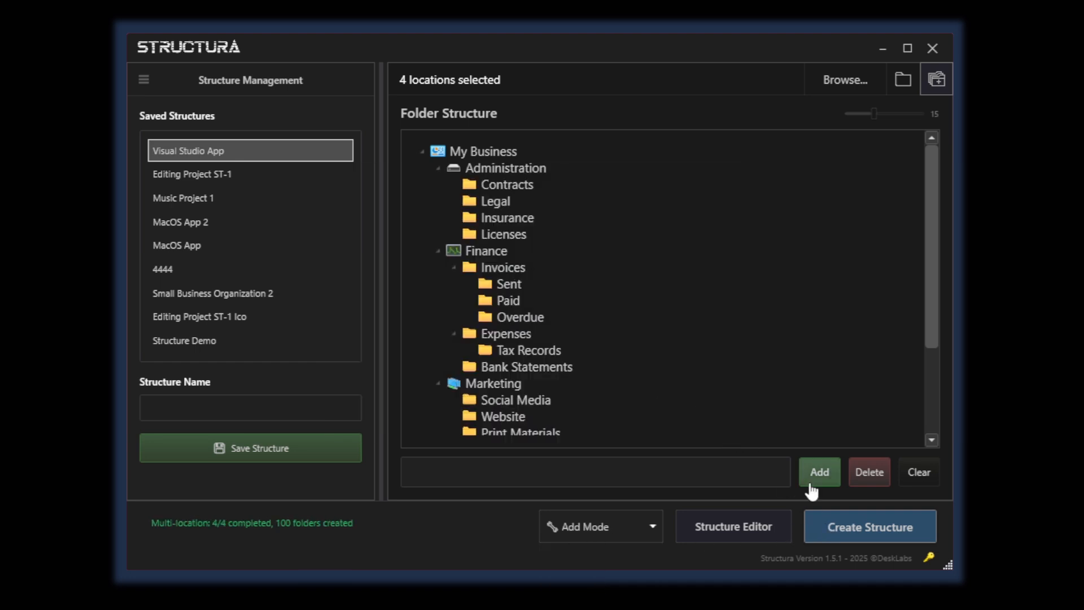
click(874, 529)
click(709, 421)
click(649, 389)
click(834, 528)
click(713, 419)
click(648, 391)
key(alt+Tab)
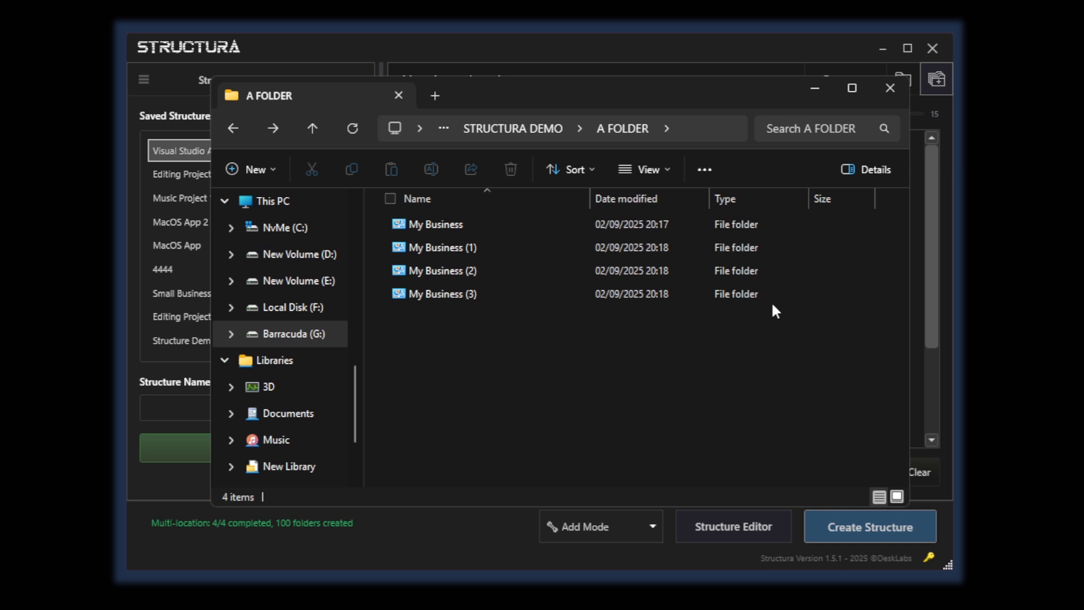
Switch to Replace Mode and create the My Business structure in all four locations, approving replacement of the existing folders in each
click(611, 523)
click(599, 577)
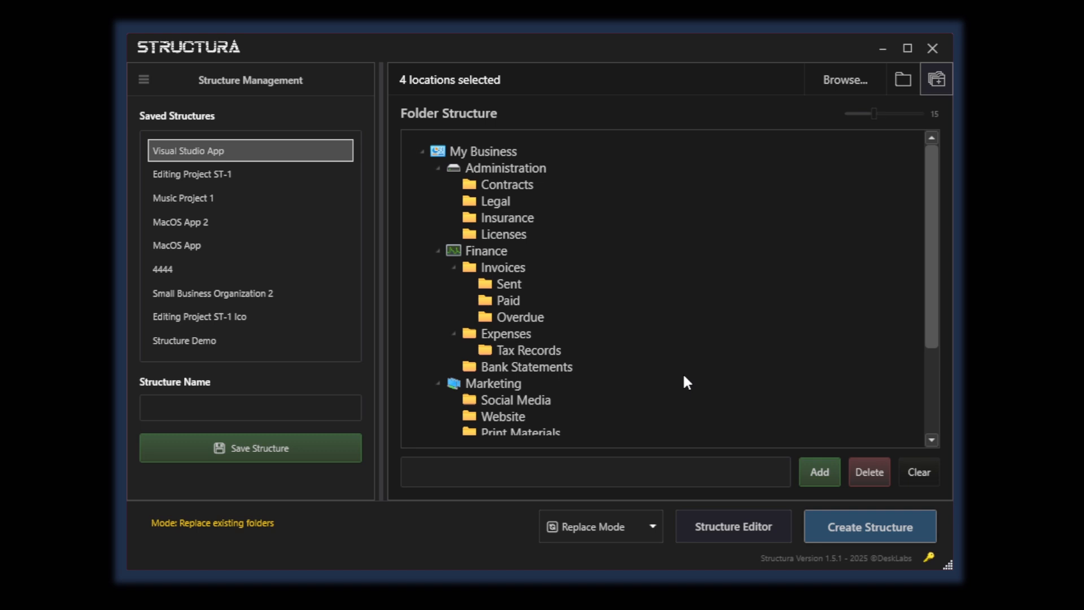
click(889, 524)
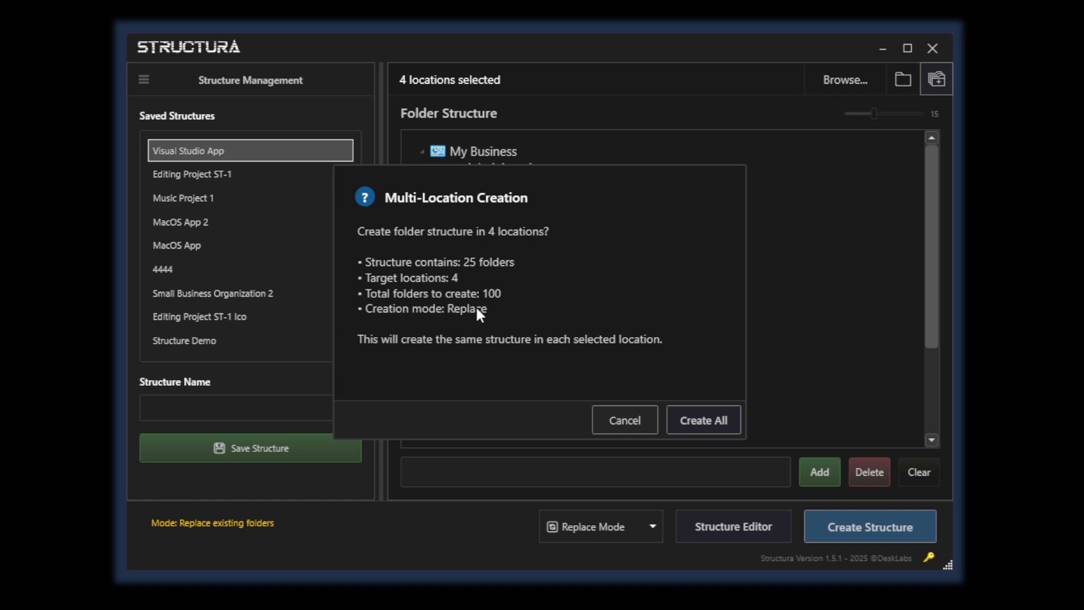
click(696, 419)
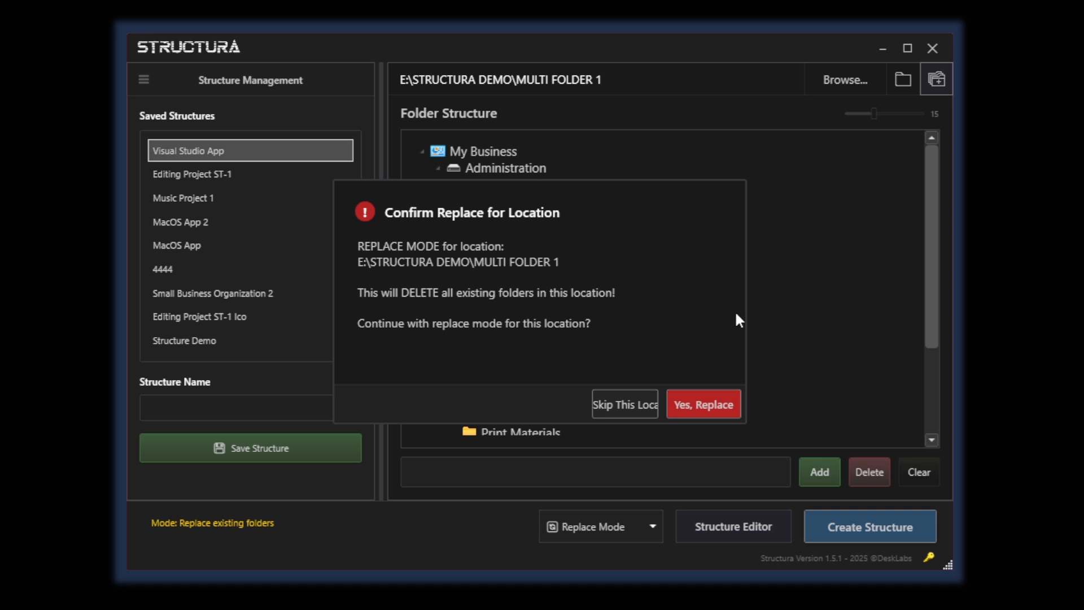
click(712, 408)
click(715, 405)
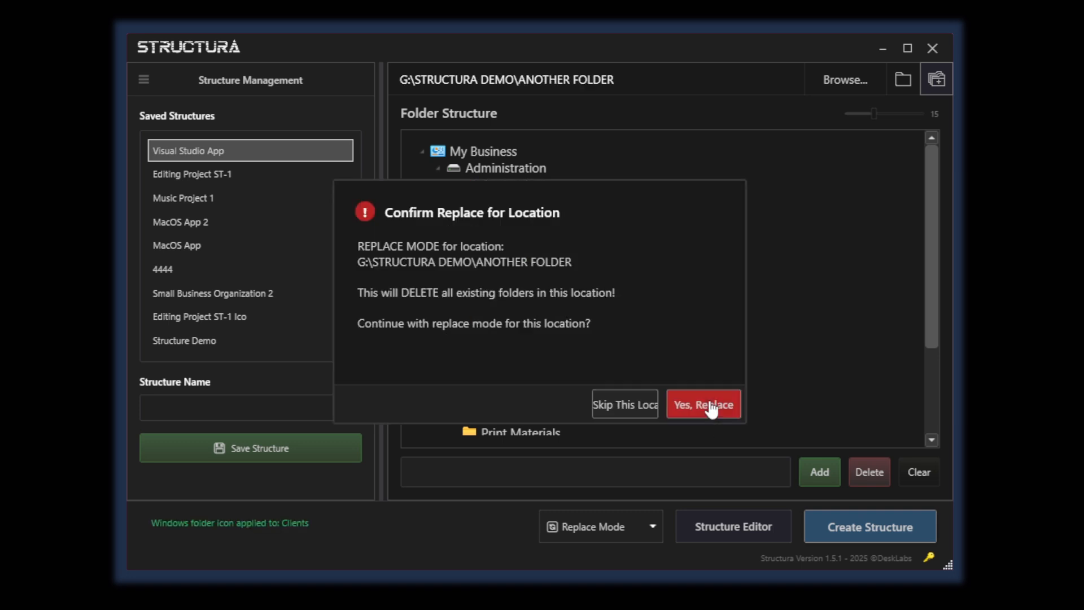
click(714, 406)
click(713, 404)
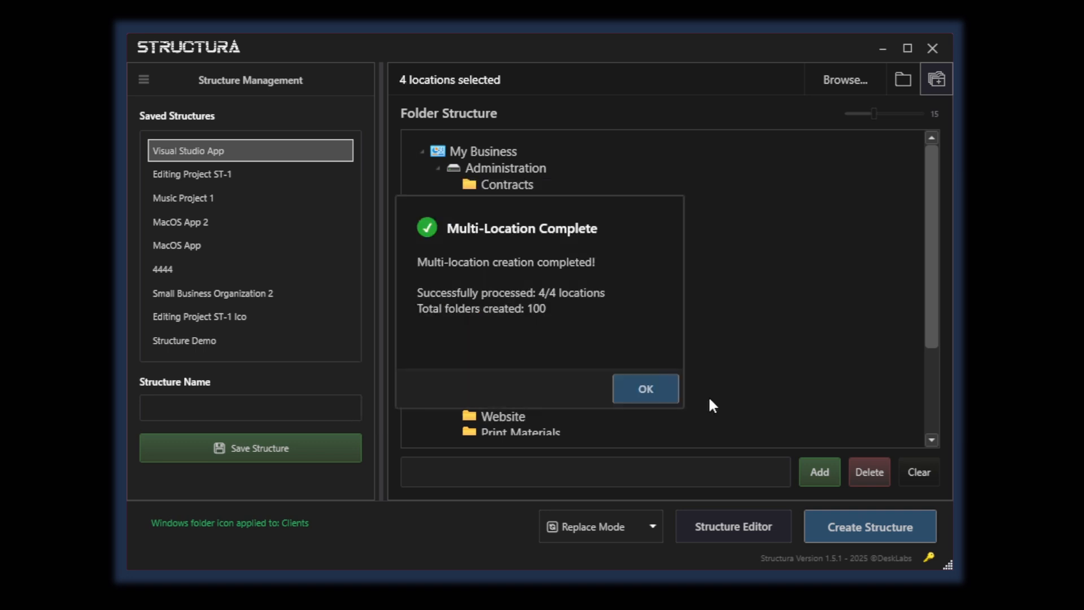
click(646, 391)
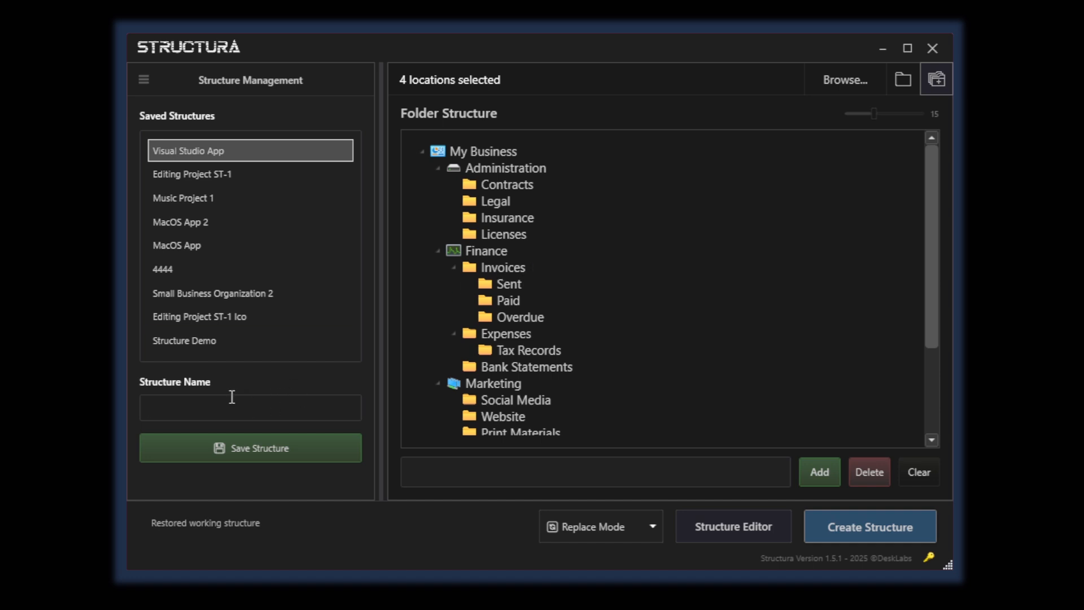
Save the current My Business folder structure under the name demo and locate it among the saved structures
text(demo)
click(256, 454)
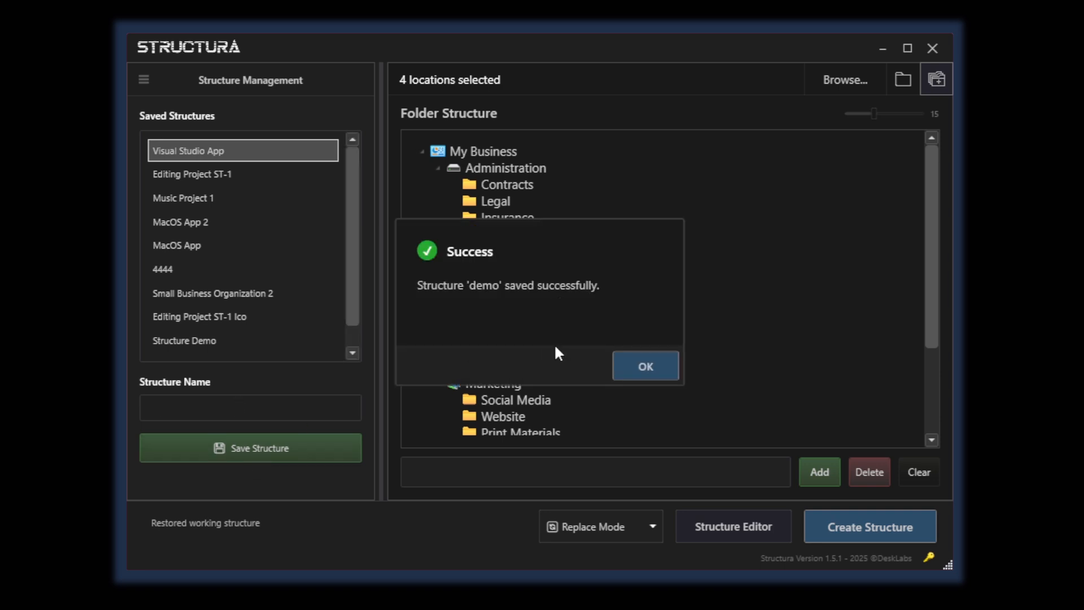
click(644, 365)
scroll(215, 253, down, 1)
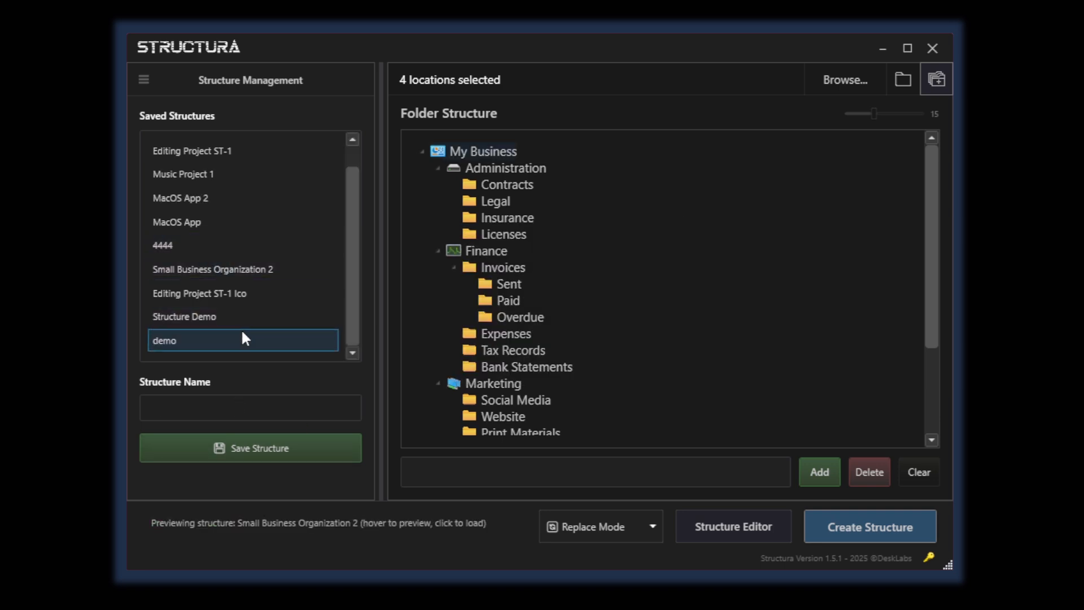